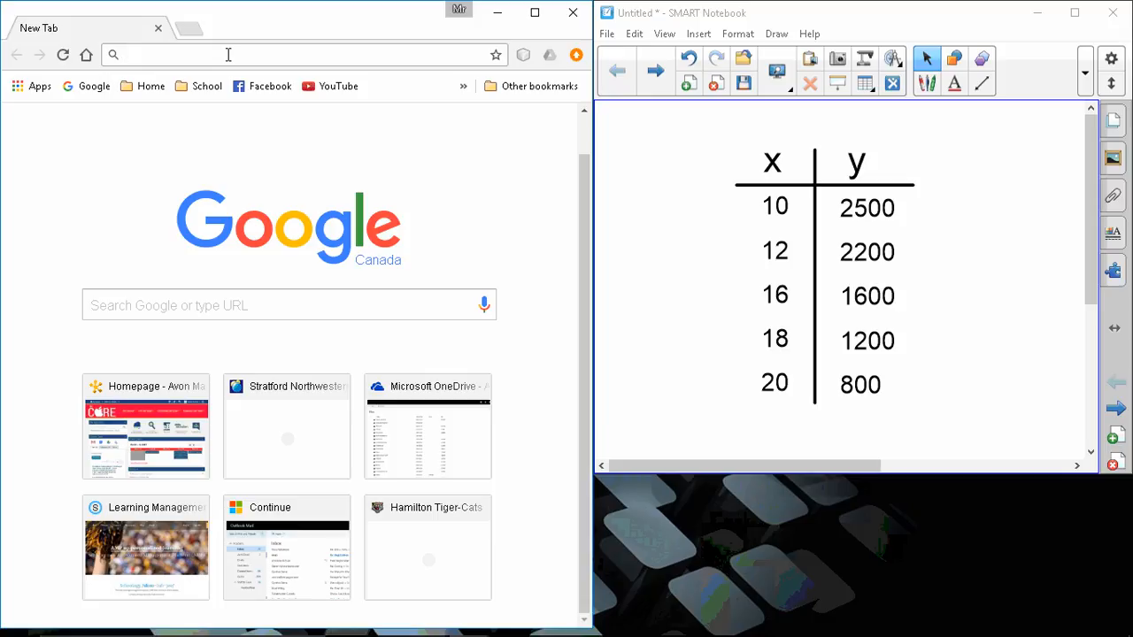
# Look up desmos in the browser and open the Desmos Graphing Calculator.
pyautogui.write('des')
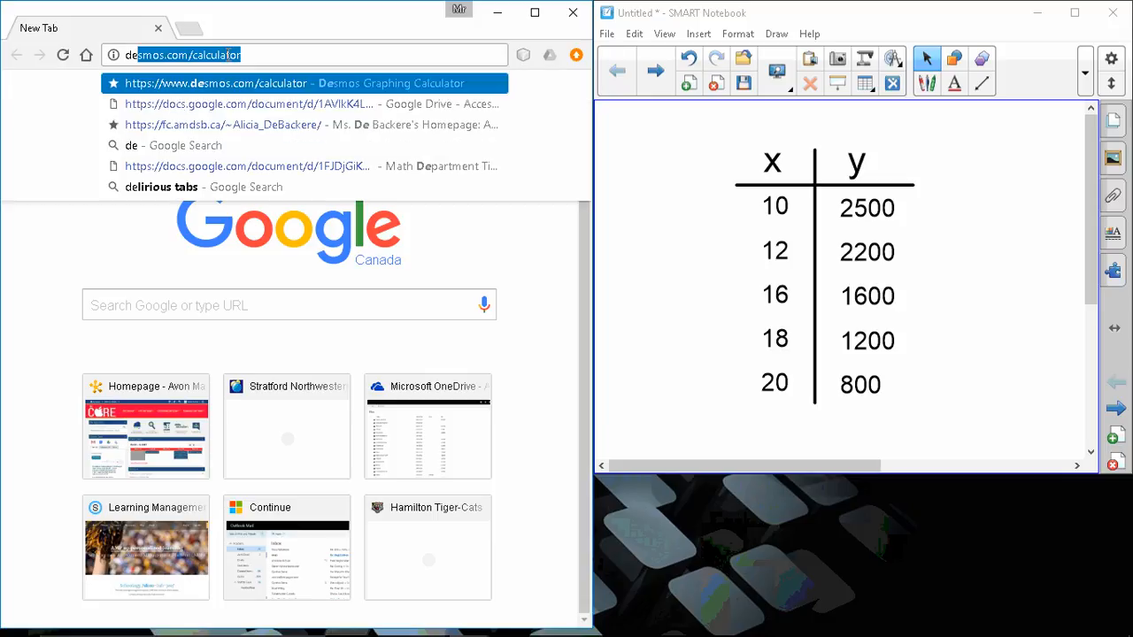
pyautogui.write('mon')
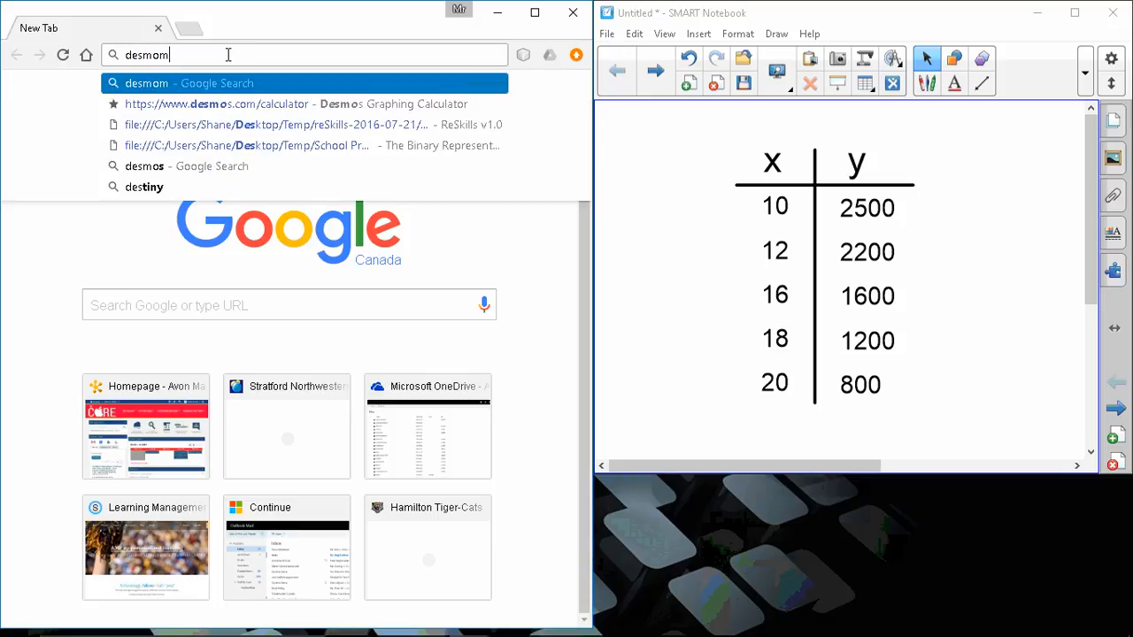
pyautogui.press('BackSpace')
pyautogui.write('s')
pyautogui.press('Return')
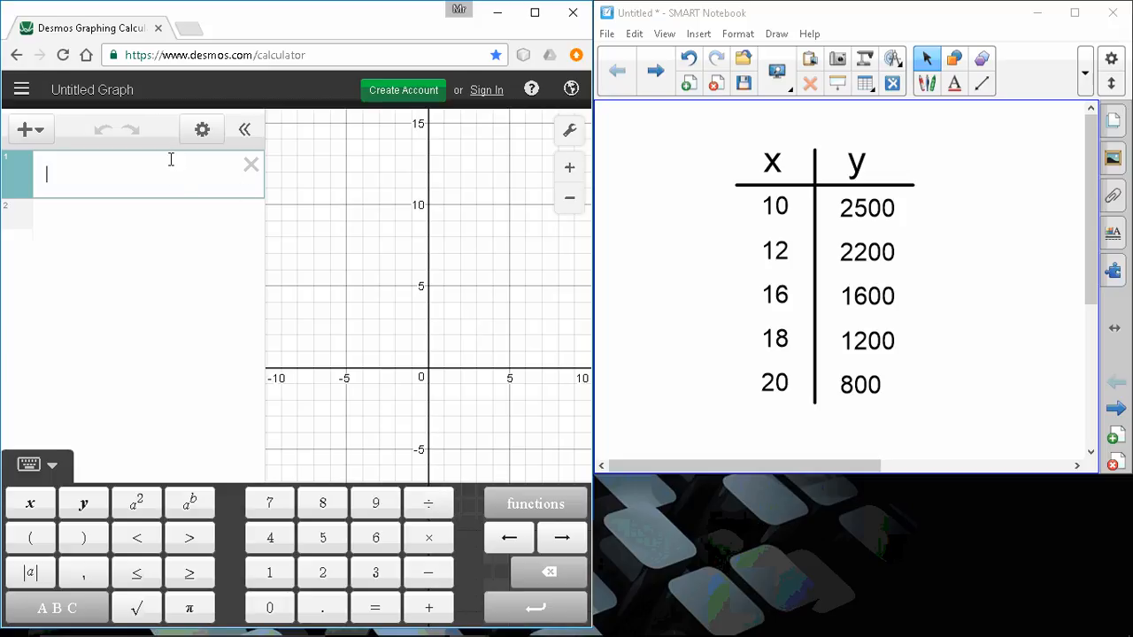
# Add a table to the expression list and fill its x₁ column with 10, 12, 16, 18 and 20.
pyautogui.click(37, 135)
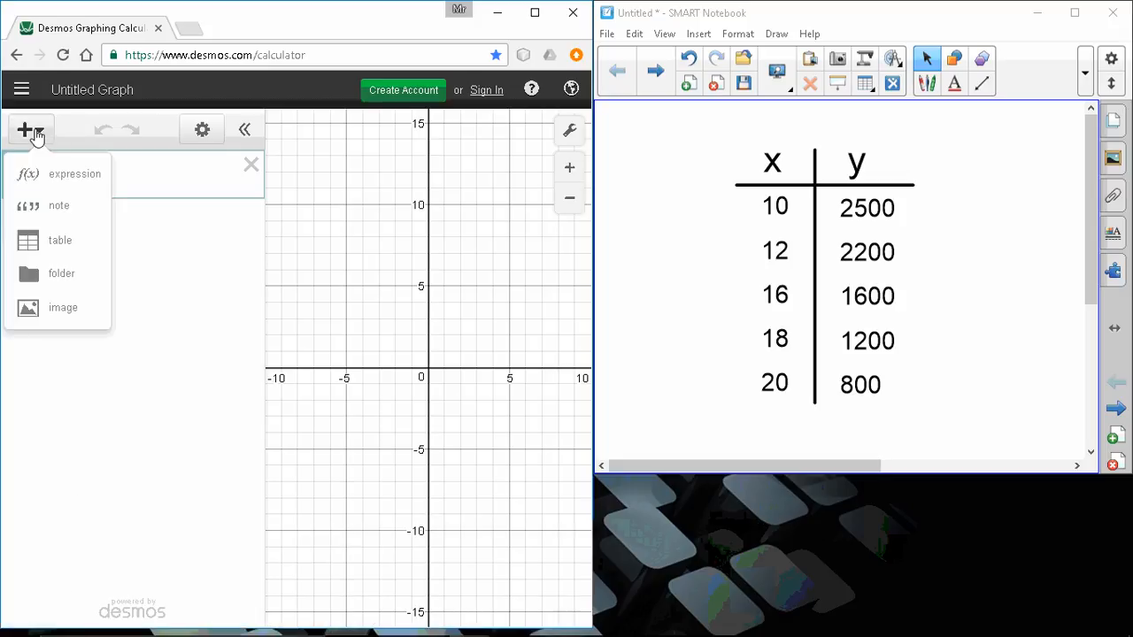
pyautogui.click(50, 240)
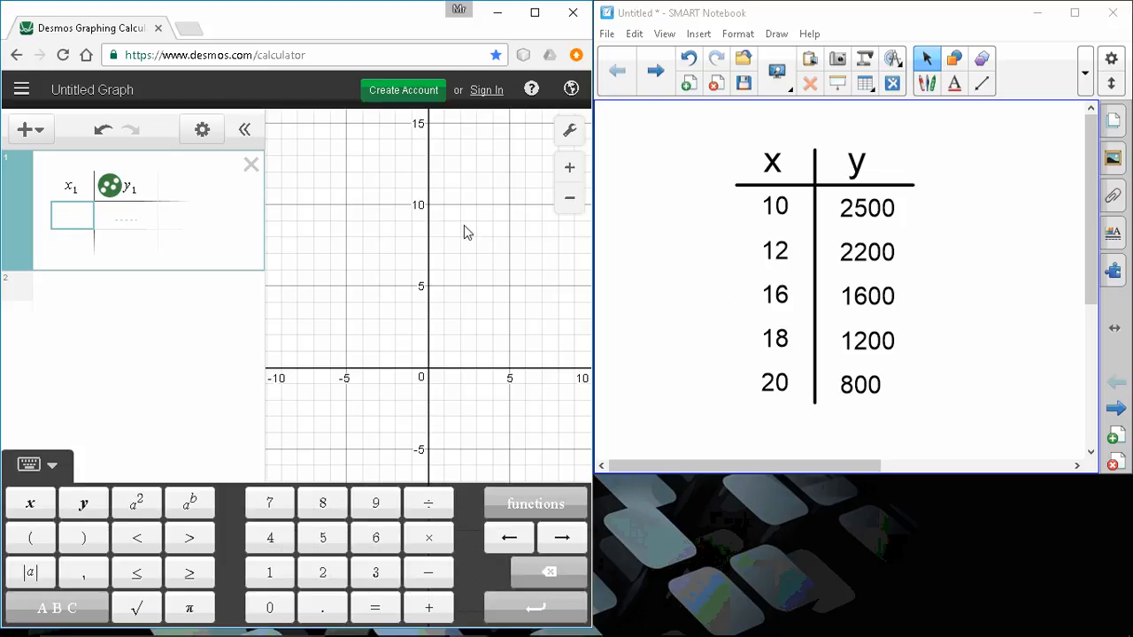
pyautogui.write('10')
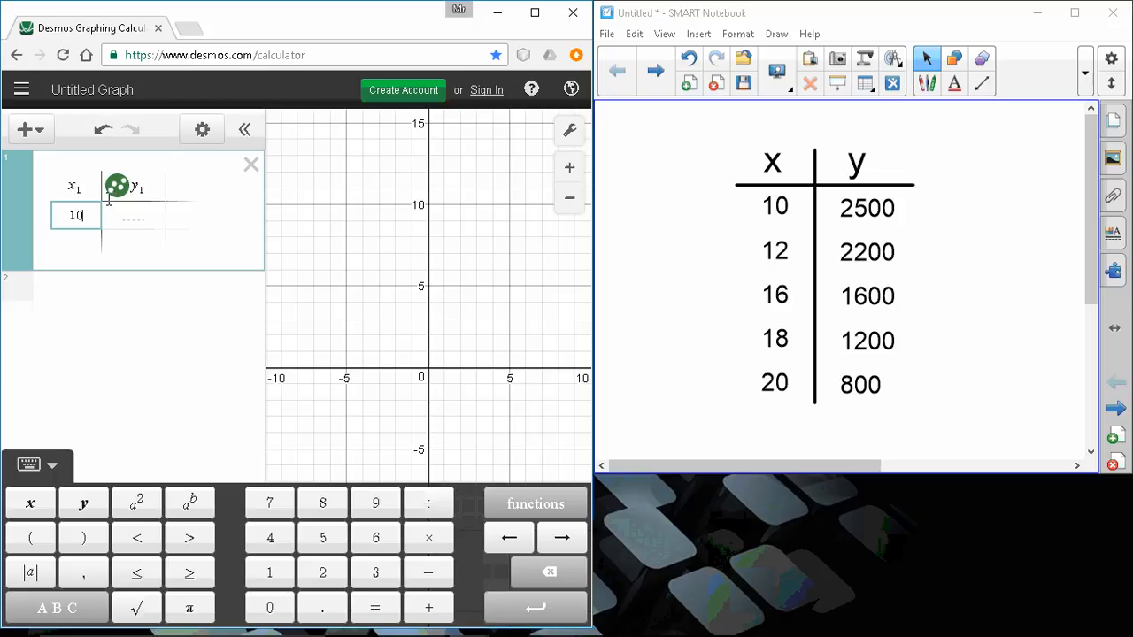
pyautogui.press('Return')
pyautogui.write('12')
pyautogui.press('Return')
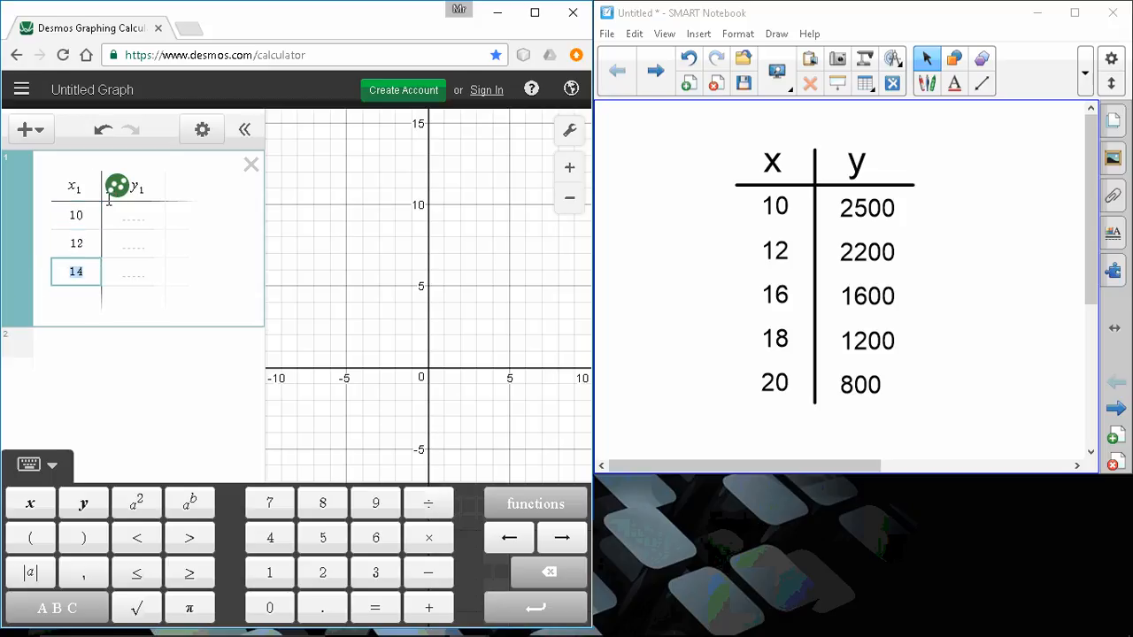
pyautogui.write('16')
pyautogui.press('Return')
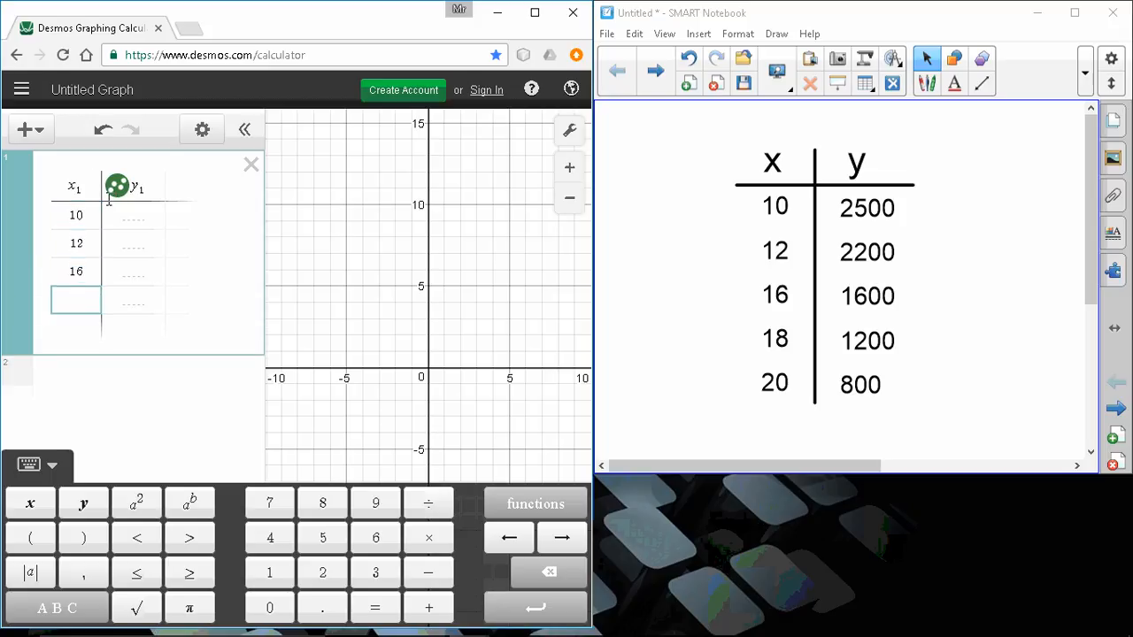
pyautogui.write('18')
pyautogui.press('Return')
pyautogui.write('20')
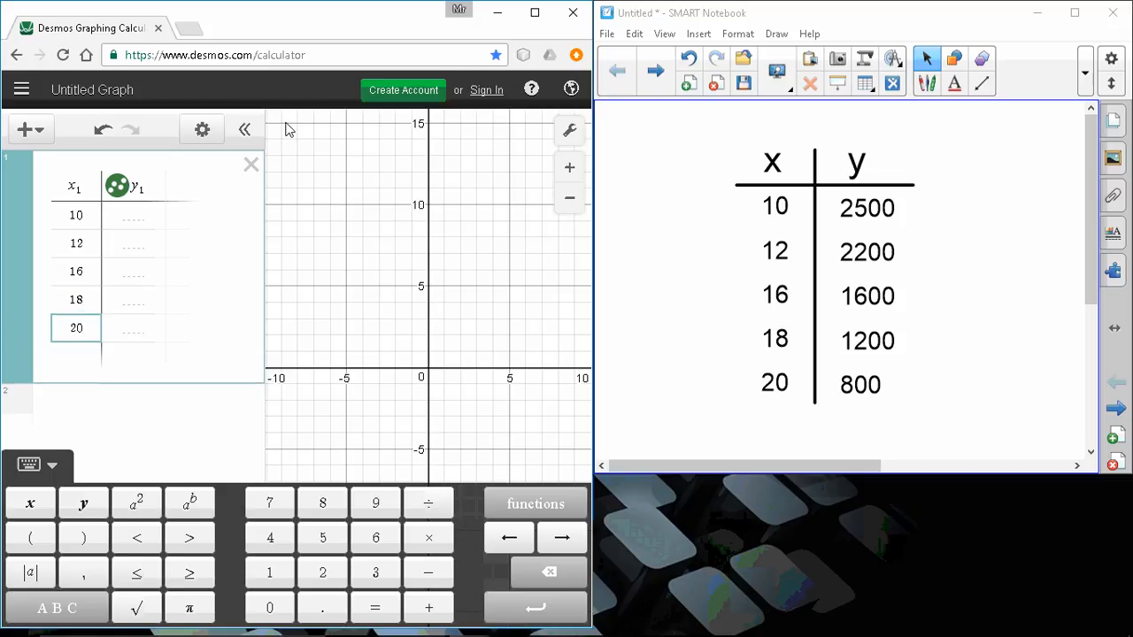
# Fill the table's y₁ column with 2500, 2200, 1600, 1200 and 800, matching the x₁ values in order.
pyautogui.click(131, 220)
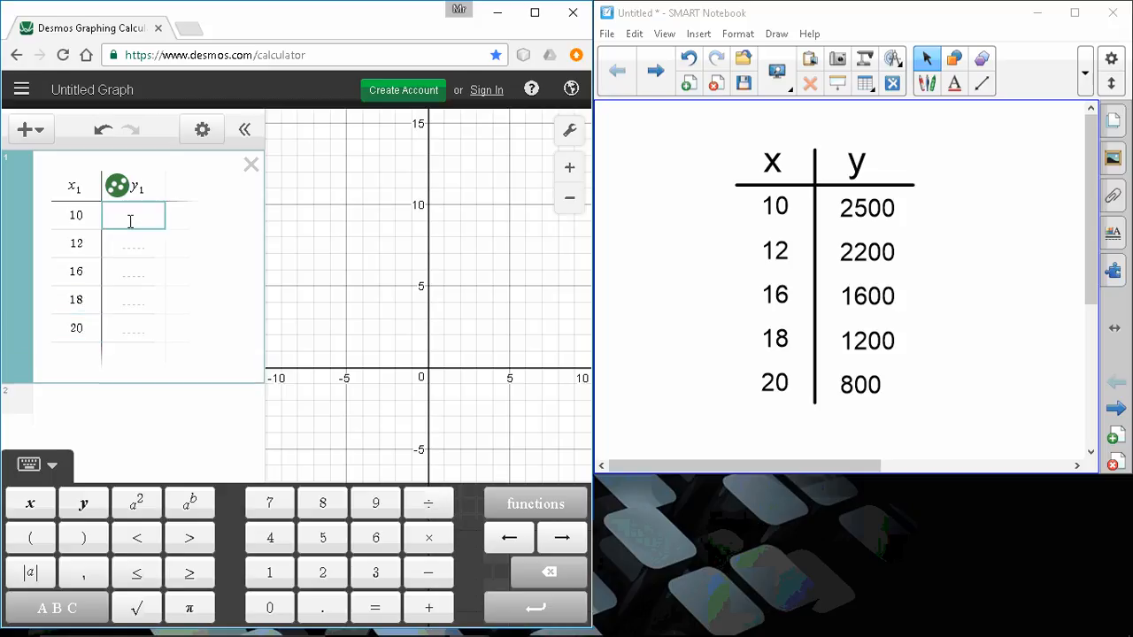
pyautogui.write('2500')
pyautogui.click(134, 243)
pyautogui.write('200')
pyautogui.press('BackSpace')
pyautogui.press('BackSpace')
pyautogui.write('200')
pyautogui.click(133, 271)
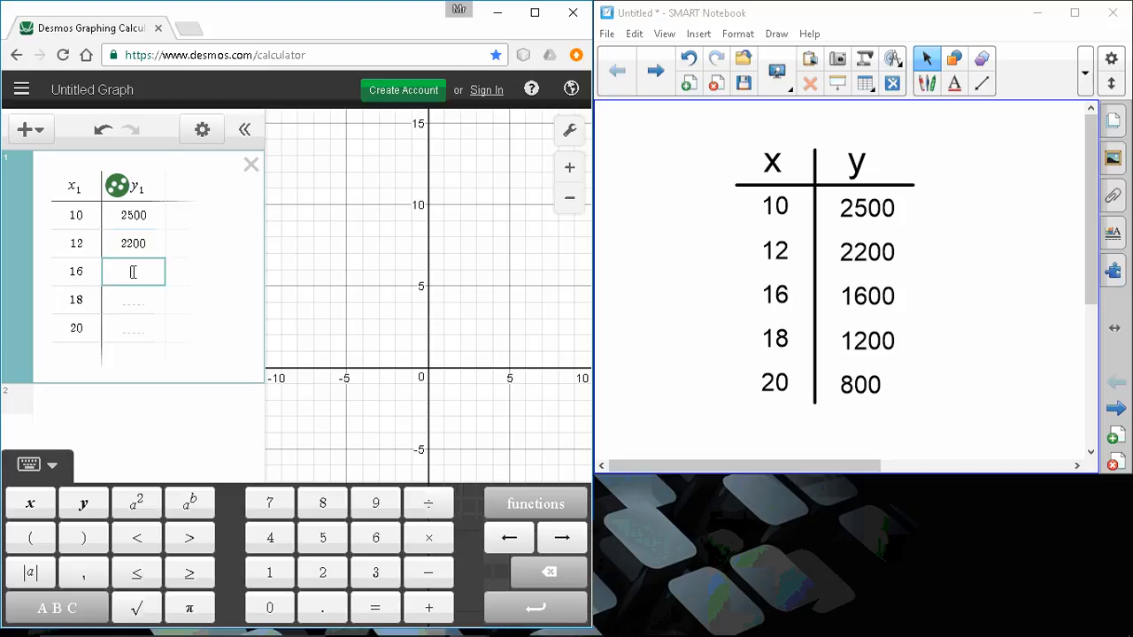
pyautogui.write('1600')
pyautogui.click(123, 302)
pyautogui.write('1200')
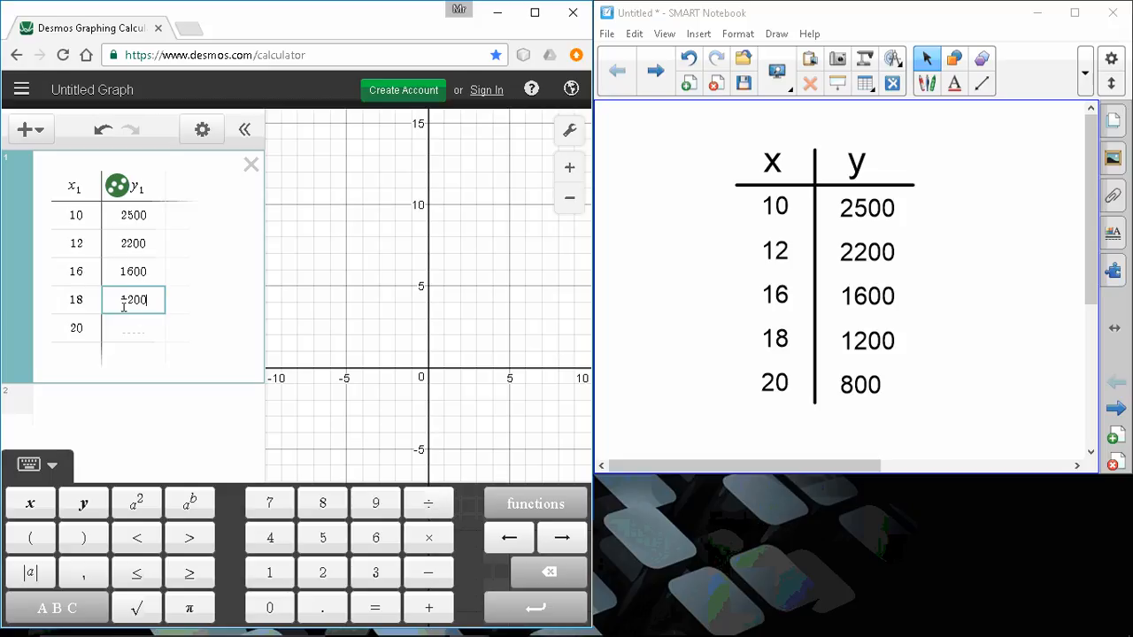
pyautogui.click(135, 329)
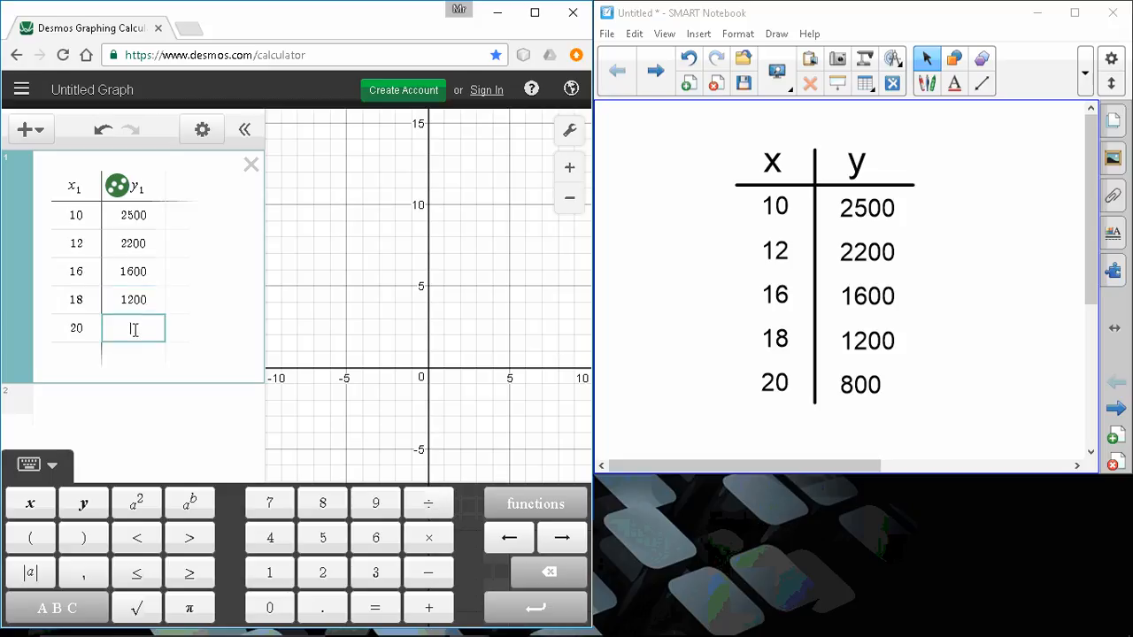
pyautogui.write('800')
# Set the graph's x-axis range from 0 to 22 in the graph settings.
pyautogui.moveTo(481, 289); pyautogui.dragTo(426, 320)
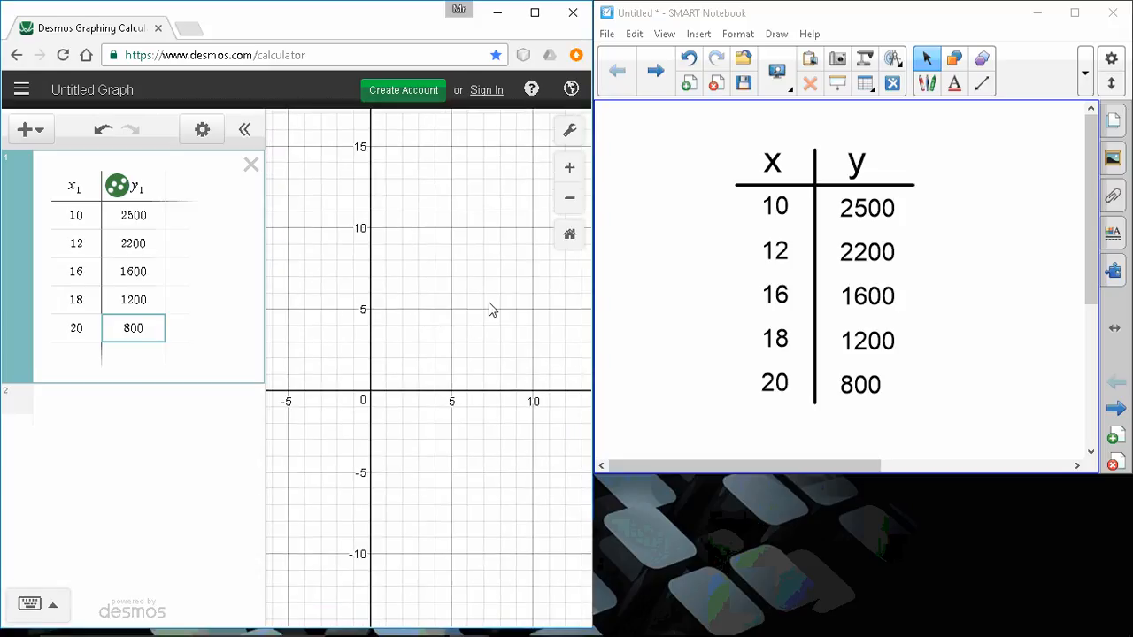
pyautogui.click(569, 131)
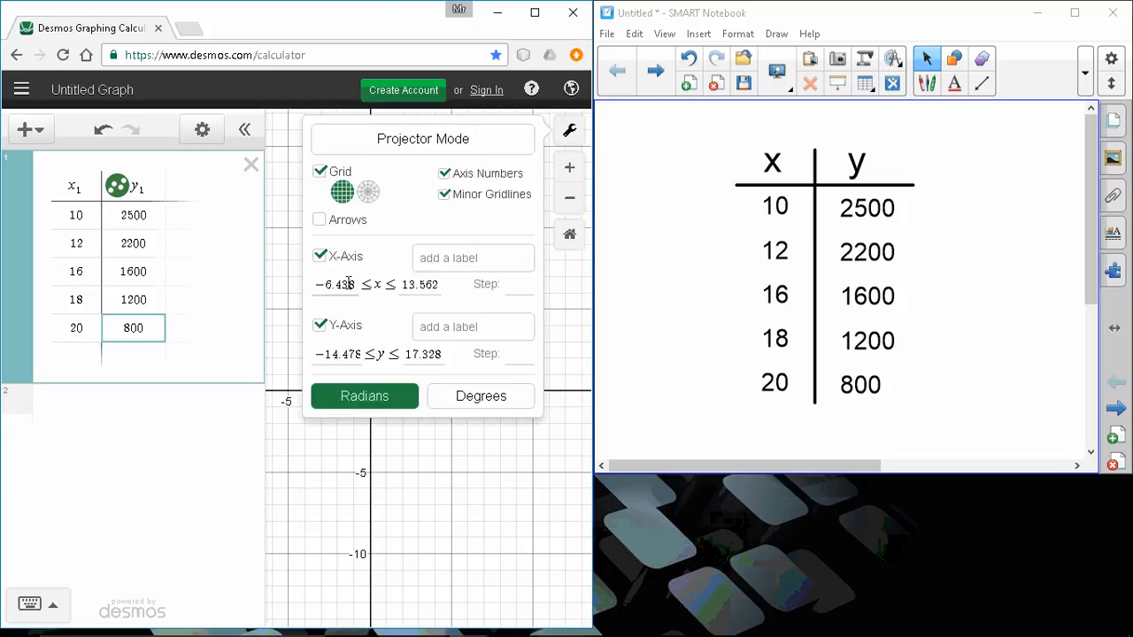
pyautogui.moveTo(357, 284); pyautogui.dragTo(307, 292)
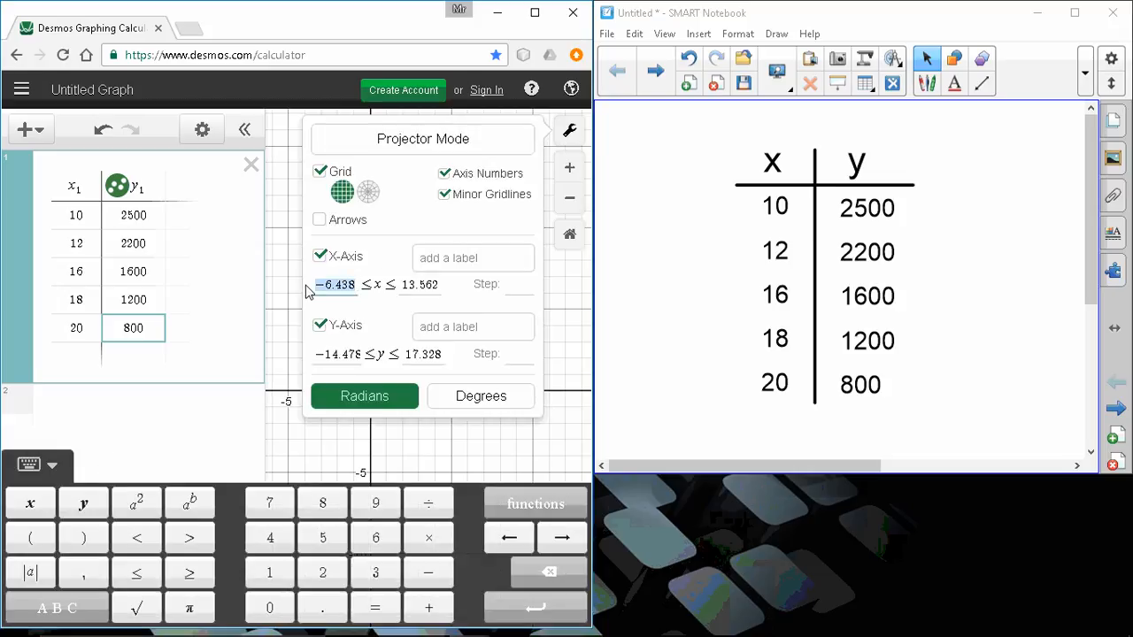
pyautogui.write('0')
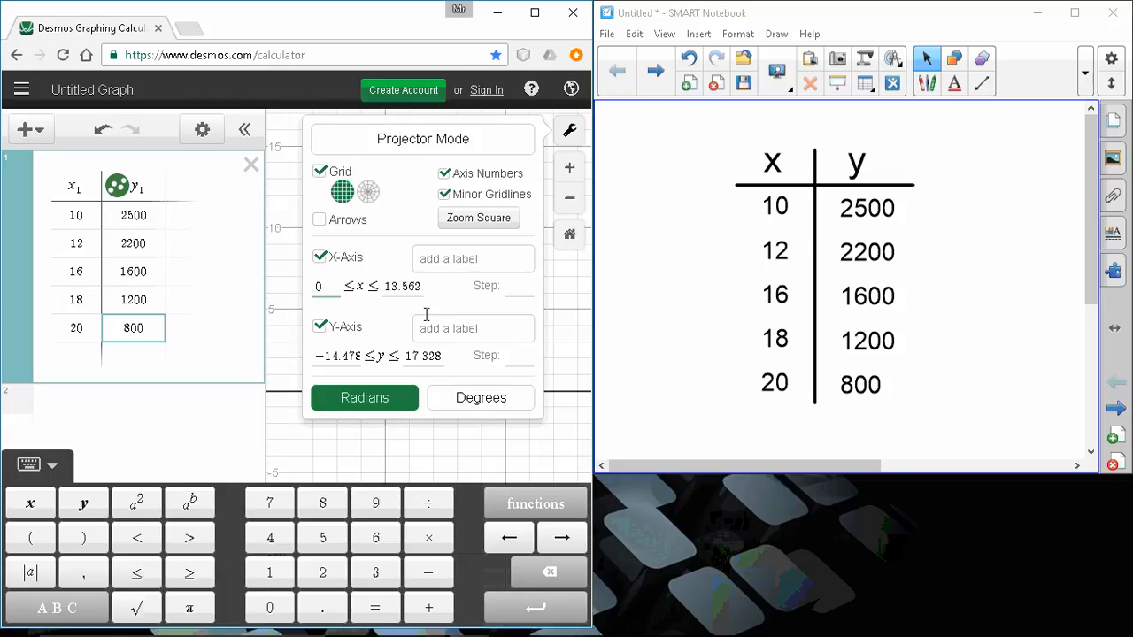
pyautogui.click(388, 286)
pyautogui.moveTo(389, 286); pyautogui.dragTo(439, 292)
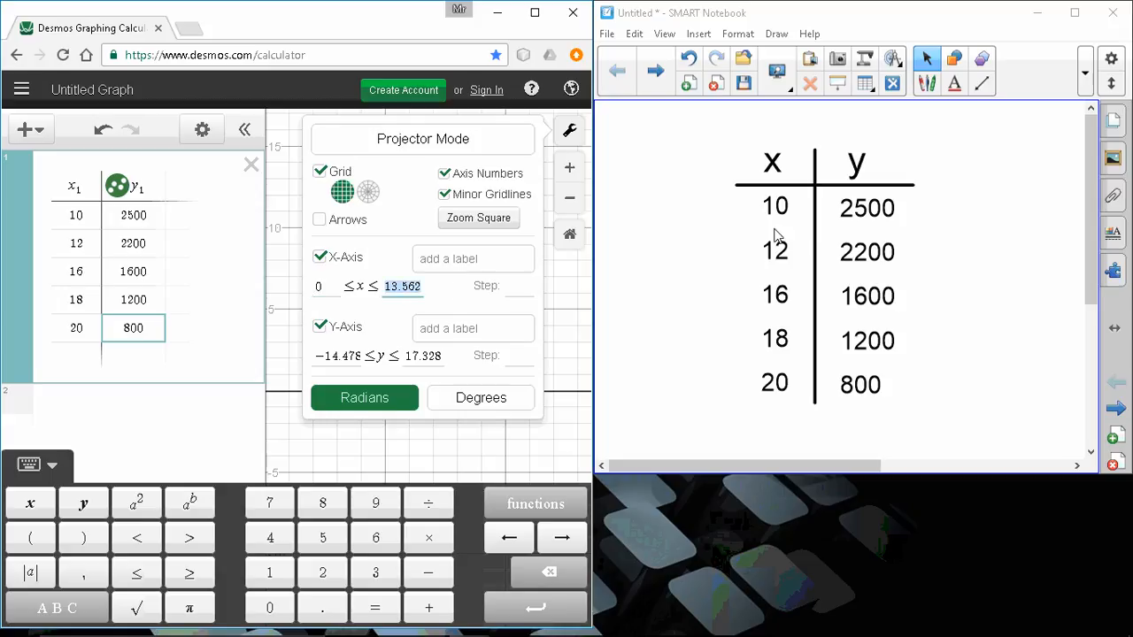
pyautogui.write('2')
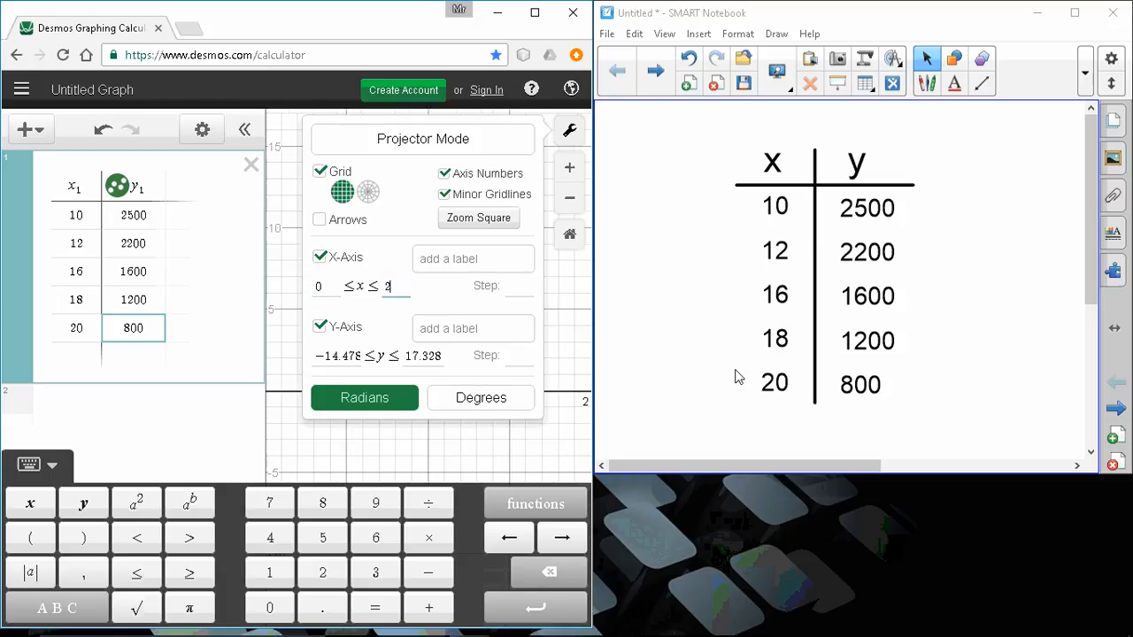
pyautogui.write('2')
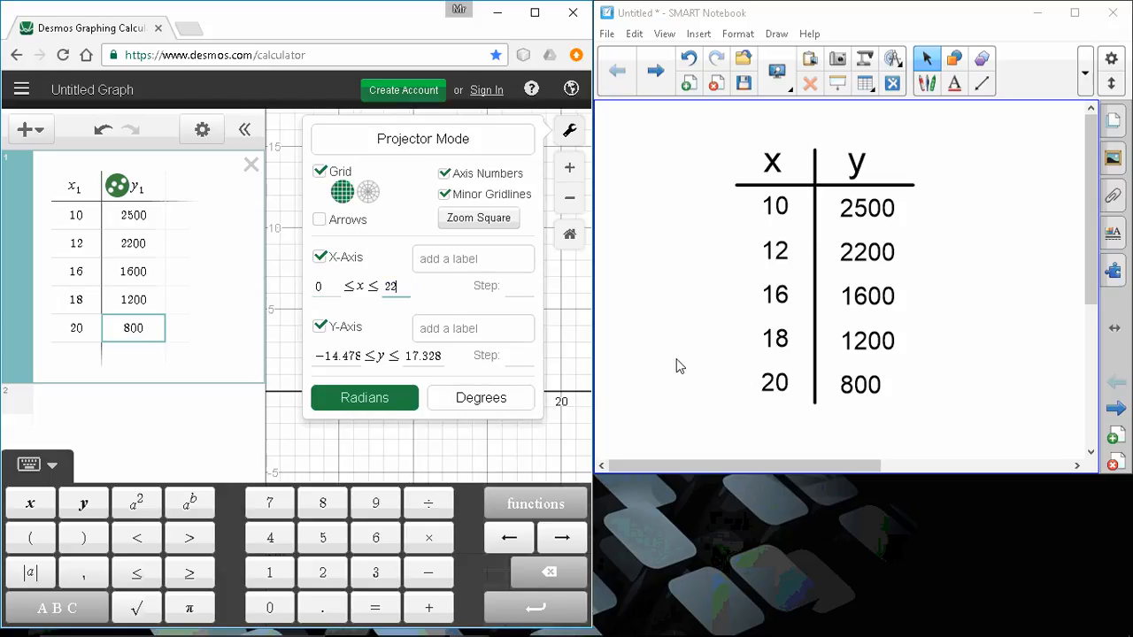
pyautogui.click(520, 286)
# Set the graph's y-axis range from 0 to 3000 and close the graph settings.
pyautogui.moveTo(361, 356); pyautogui.dragTo(302, 361)
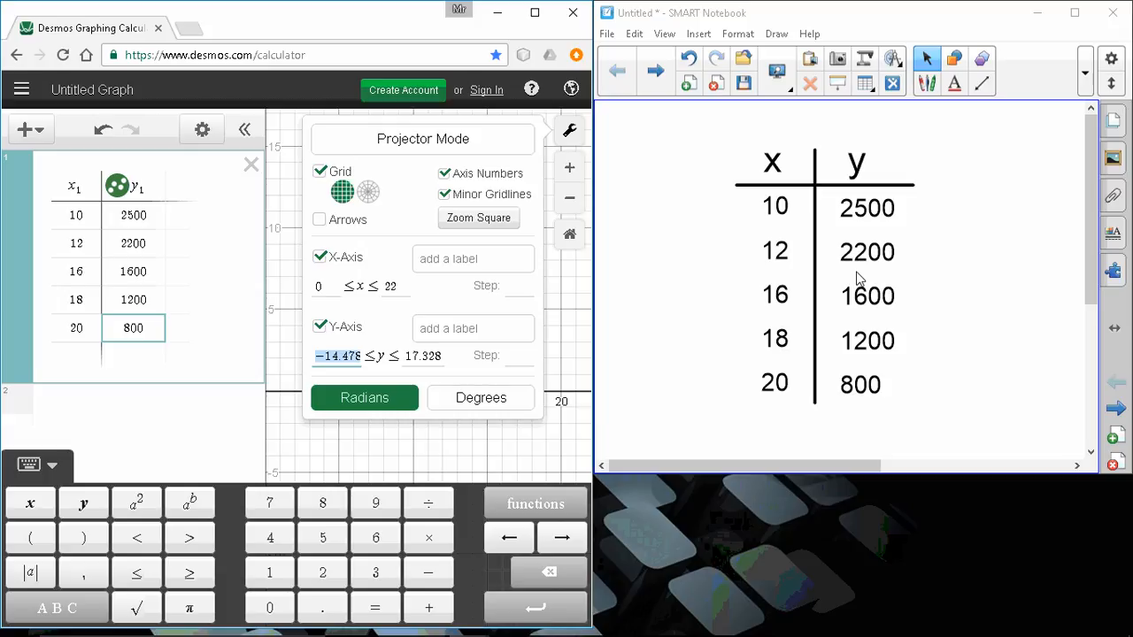
pyautogui.write('0')
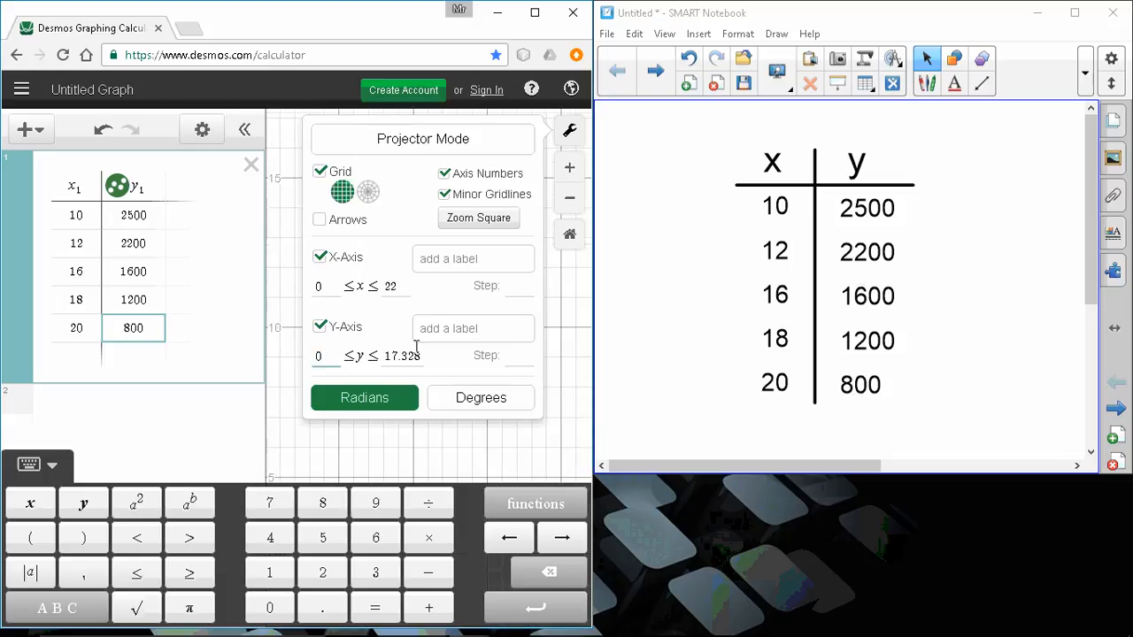
pyautogui.moveTo(384, 355); pyautogui.dragTo(441, 360)
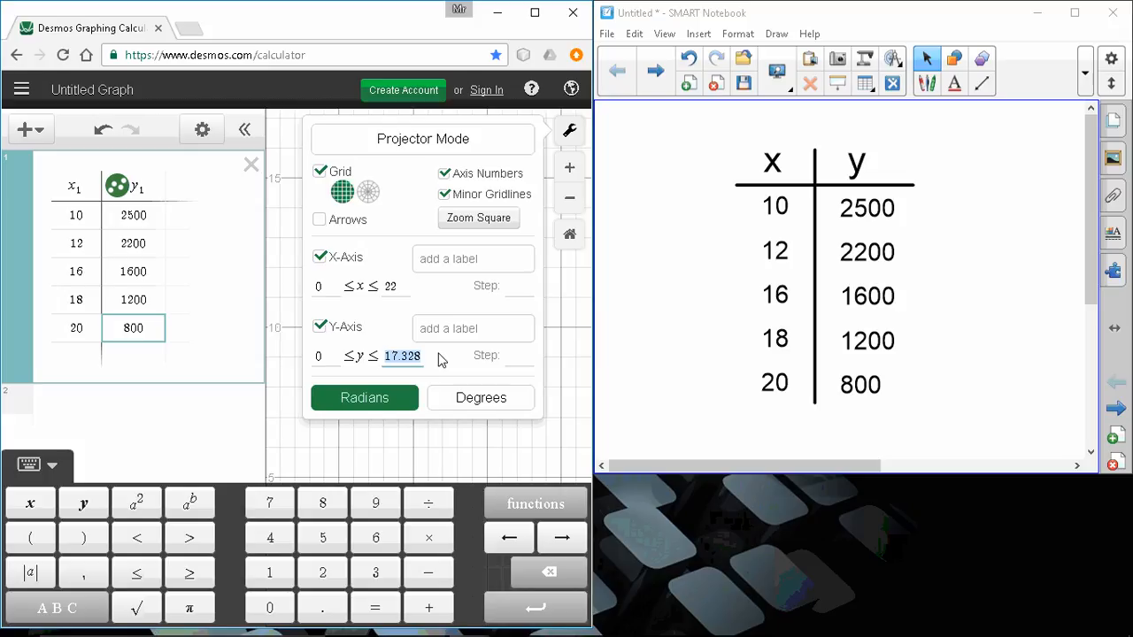
pyautogui.write('3000')
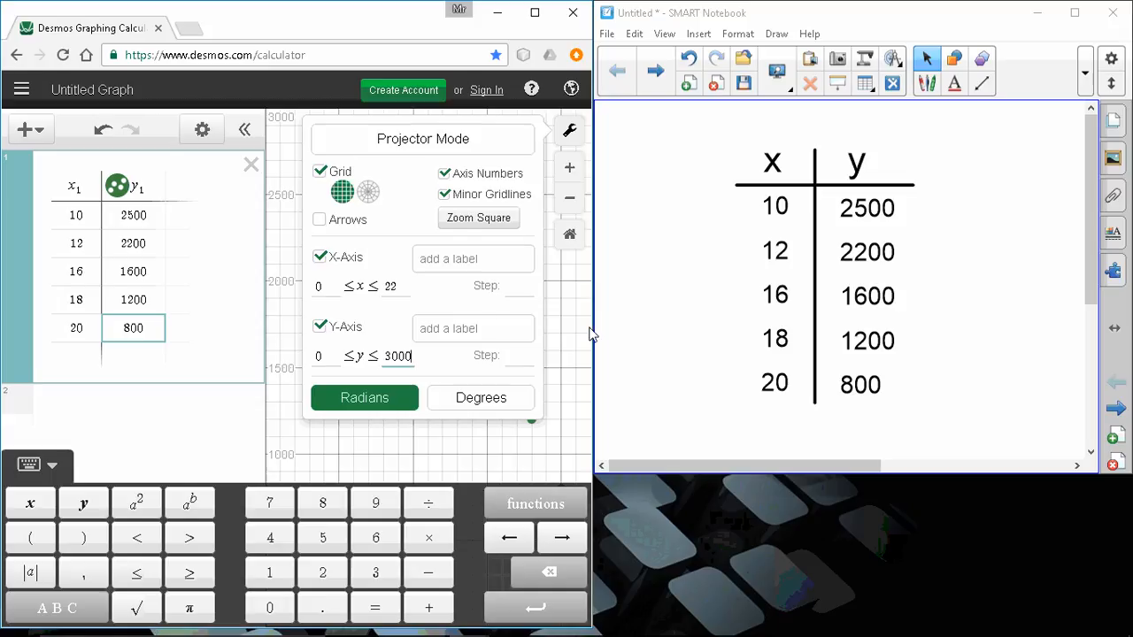
pyautogui.click(303, 450)
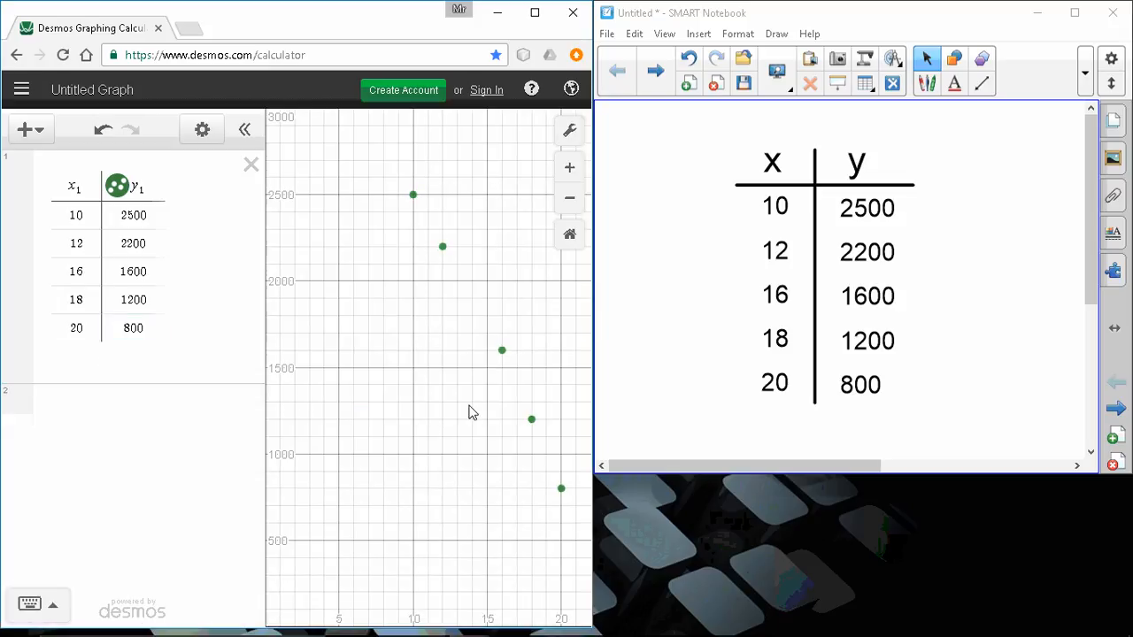
# Start a new expression below the table with the variable y₁.
pyautogui.moveTo(334, 519); pyautogui.dragTo(370, 495)
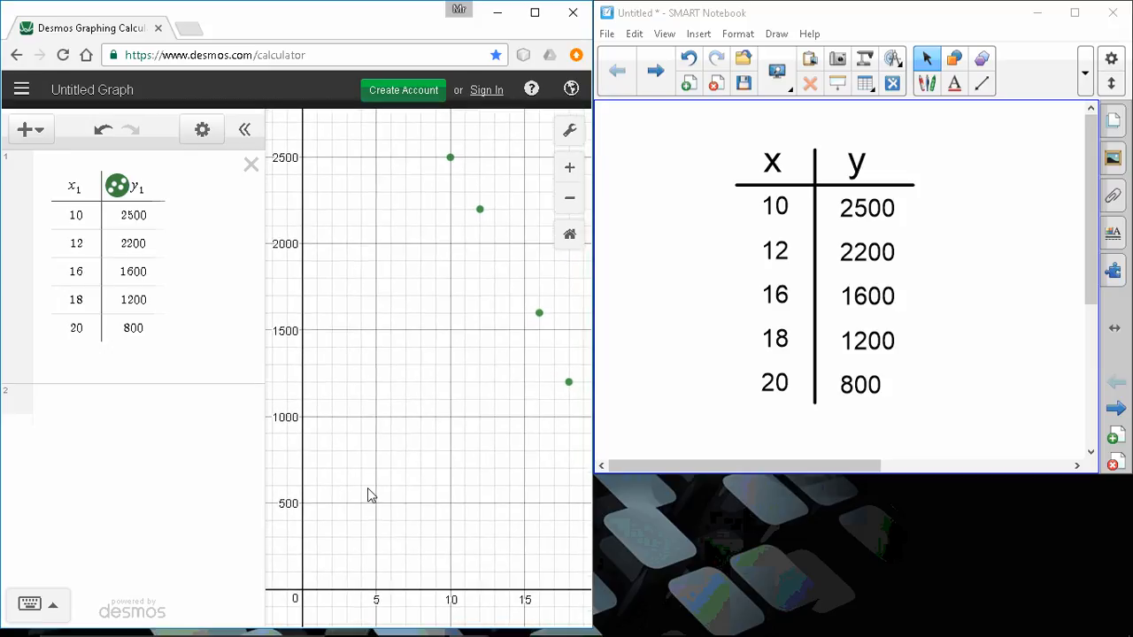
pyautogui.click(87, 414)
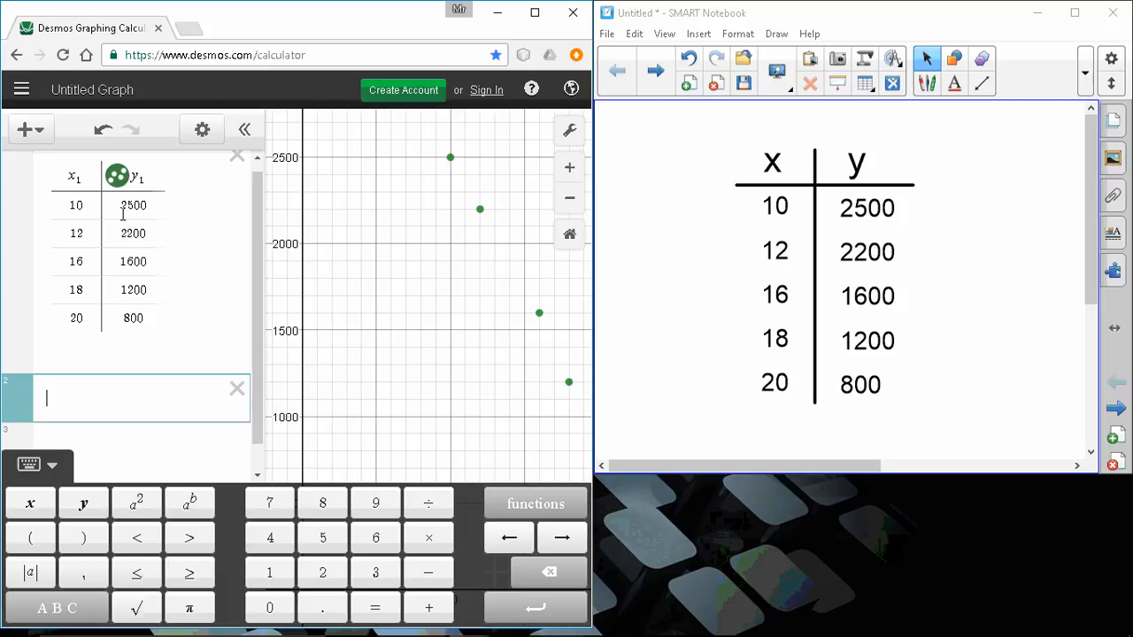
pyautogui.write('y')
pyautogui.press('BackSpace')
pyautogui.click(84, 509)
pyautogui.click(195, 463)
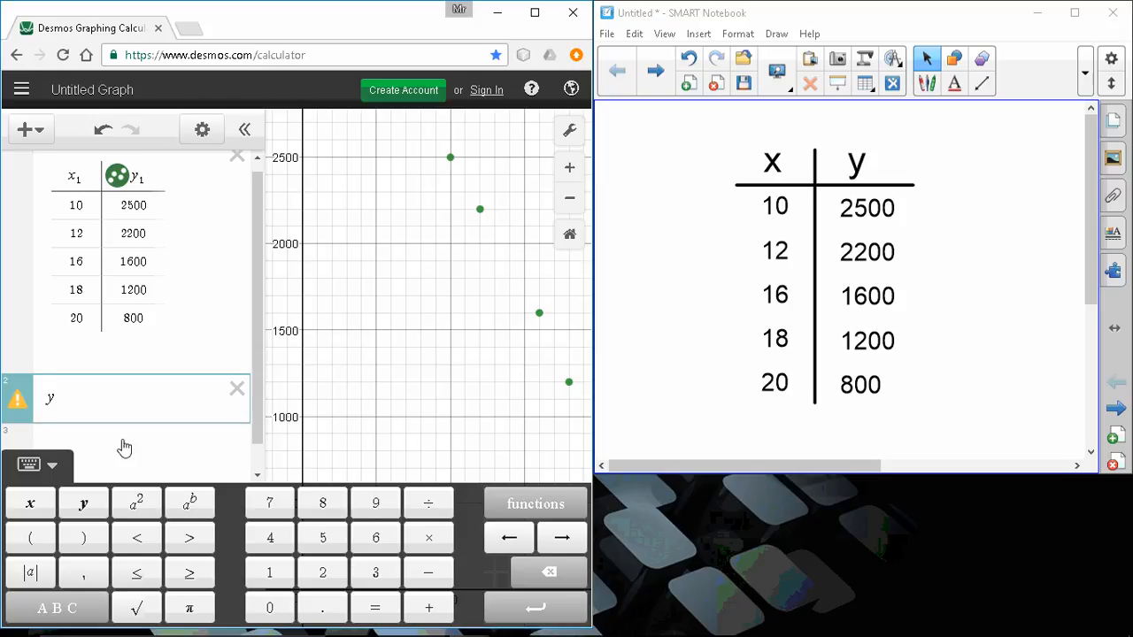
pyautogui.click(105, 390)
pyautogui.write('1')
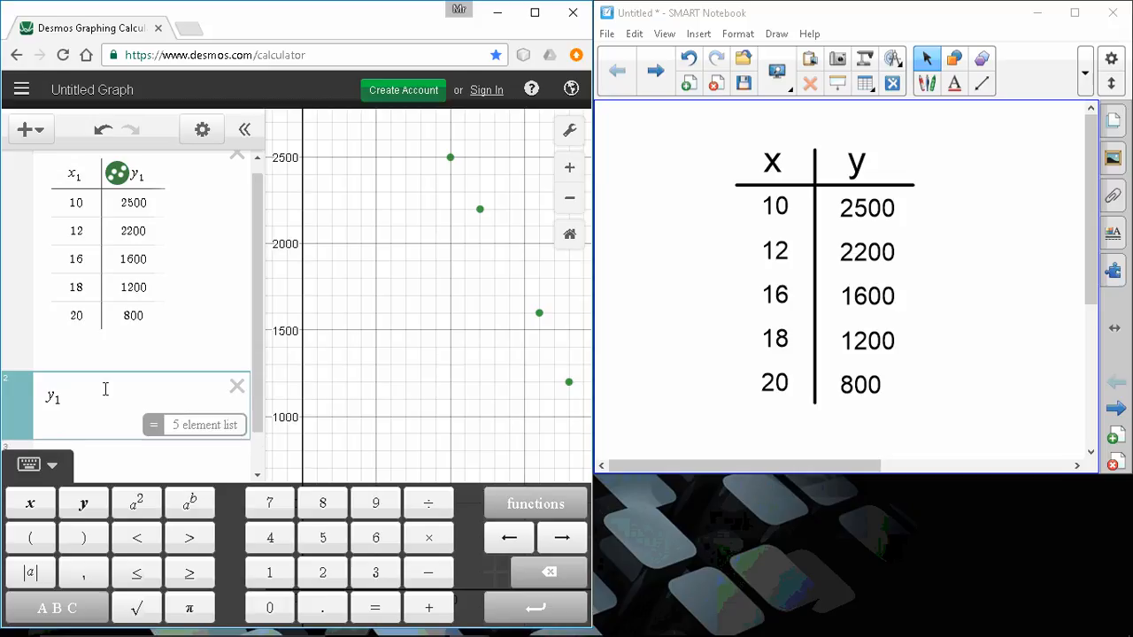
pyautogui.write('~')
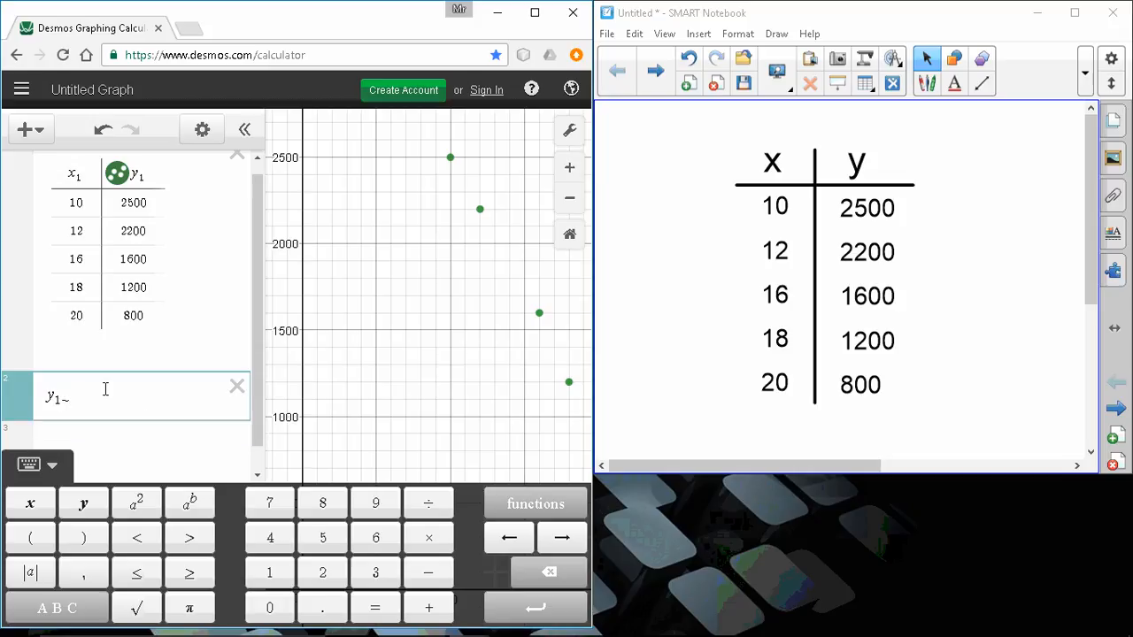
# Complete the expression as the linear regression y₁ ~ ax₁ + b and highlight its correlation coefficient r in the statistics.
pyautogui.press('BackSpace')
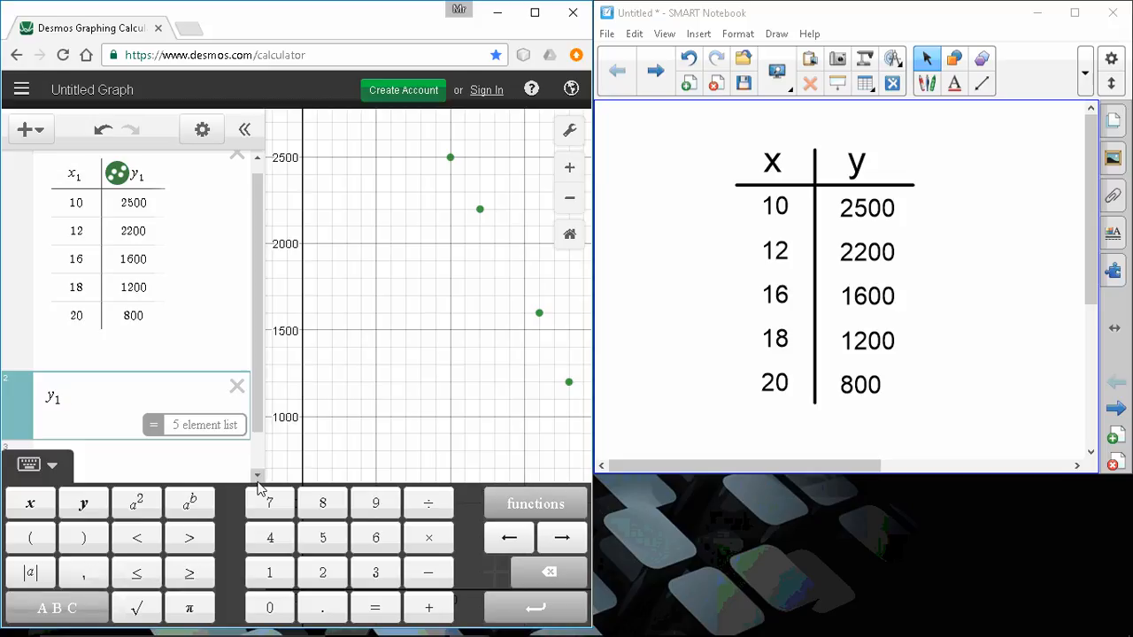
pyautogui.click(71, 607)
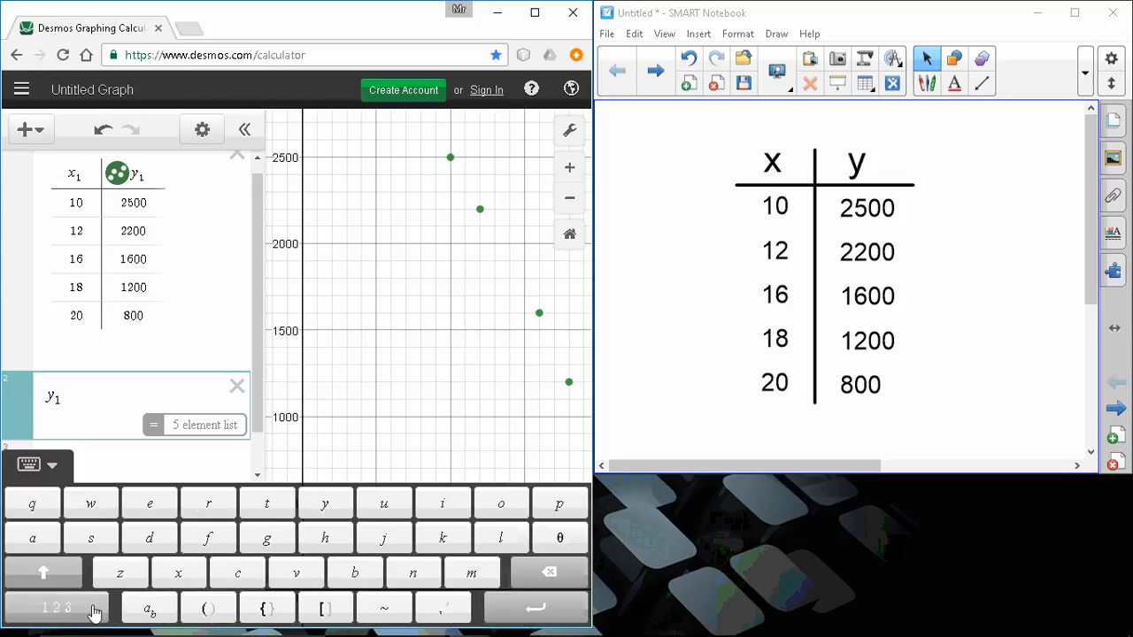
pyautogui.click(388, 609)
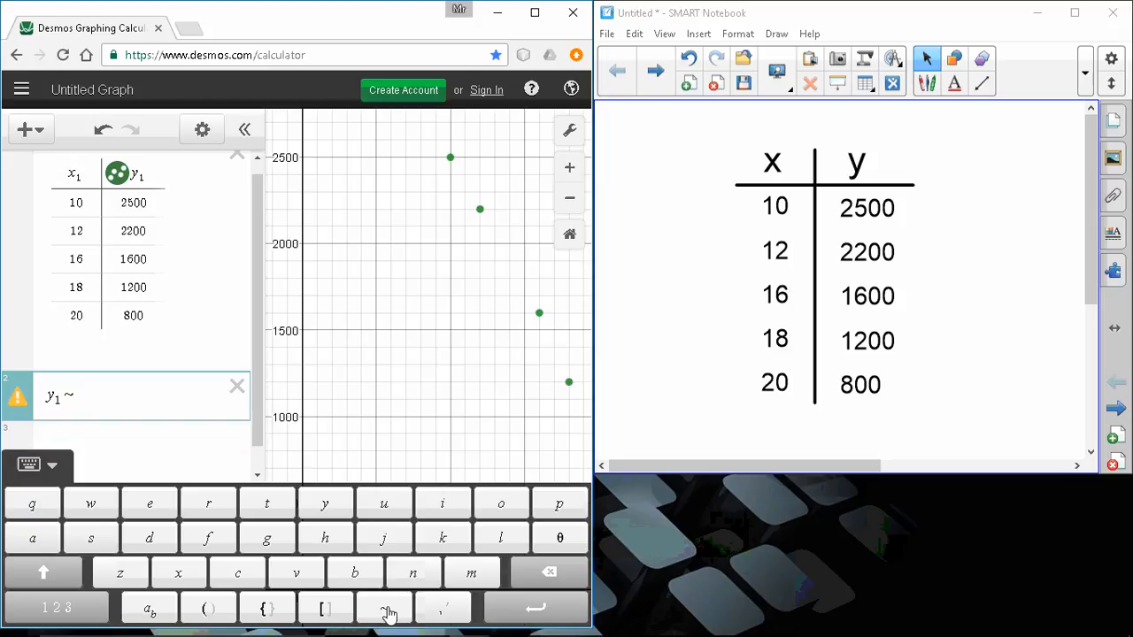
pyautogui.write('a')
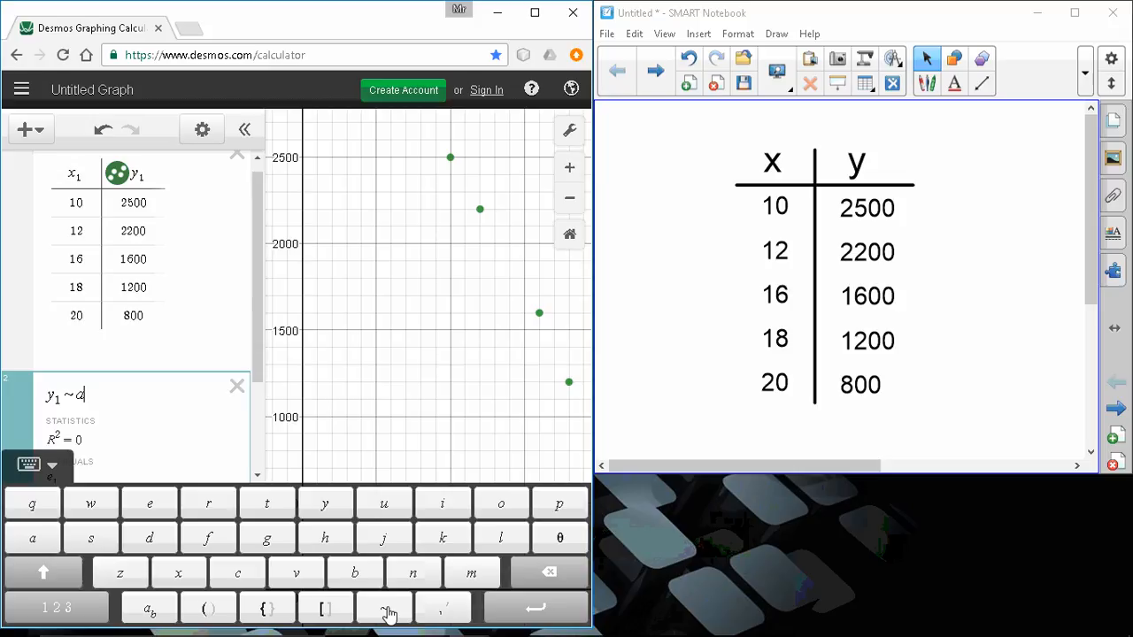
pyautogui.write('x')
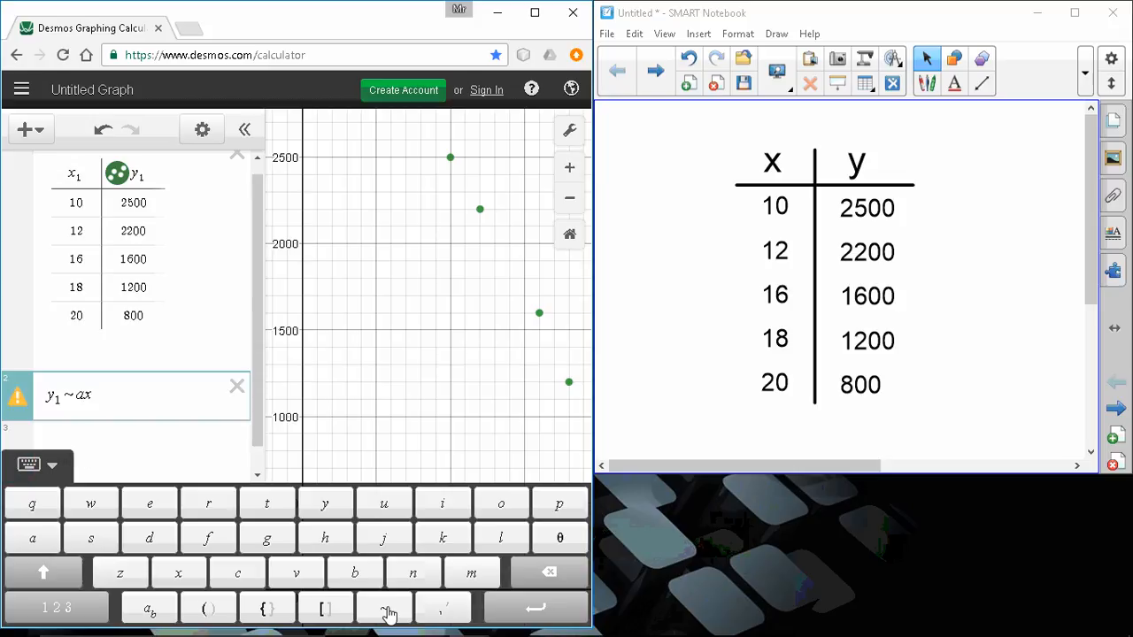
pyautogui.write('1')
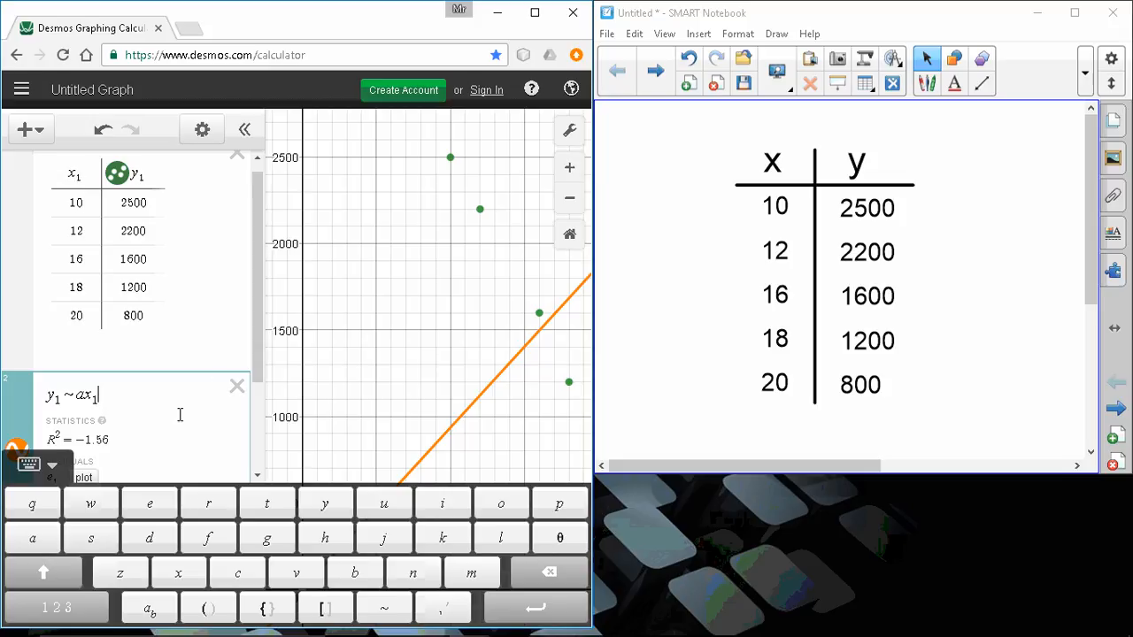
pyautogui.write('+b')
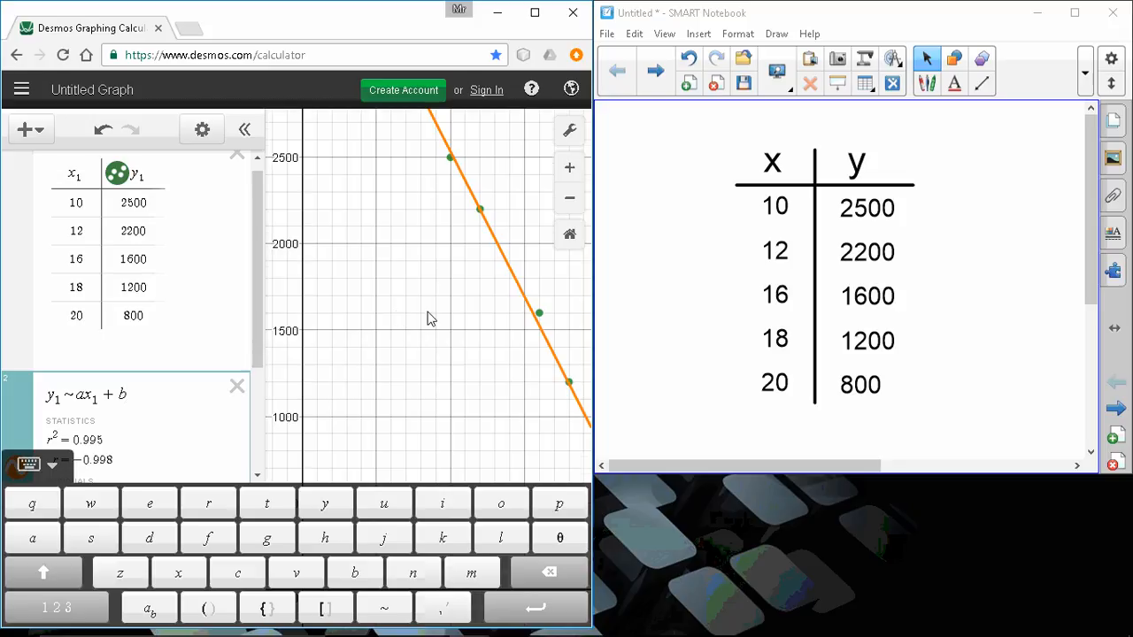
pyautogui.click(416, 331)
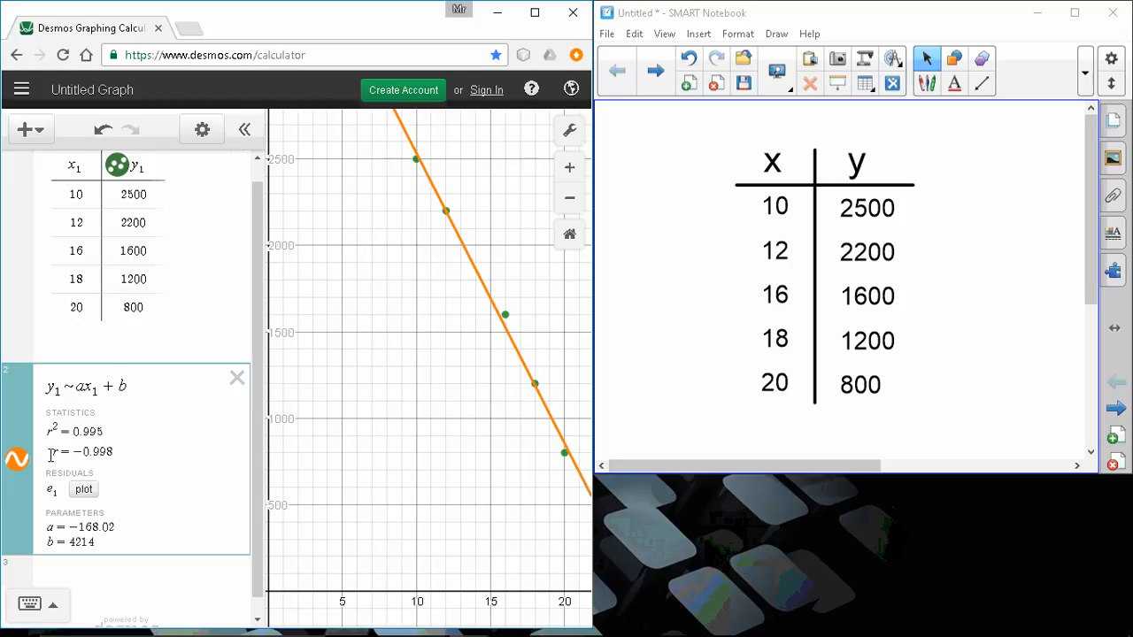
pyautogui.moveTo(48, 453); pyautogui.dragTo(122, 453)
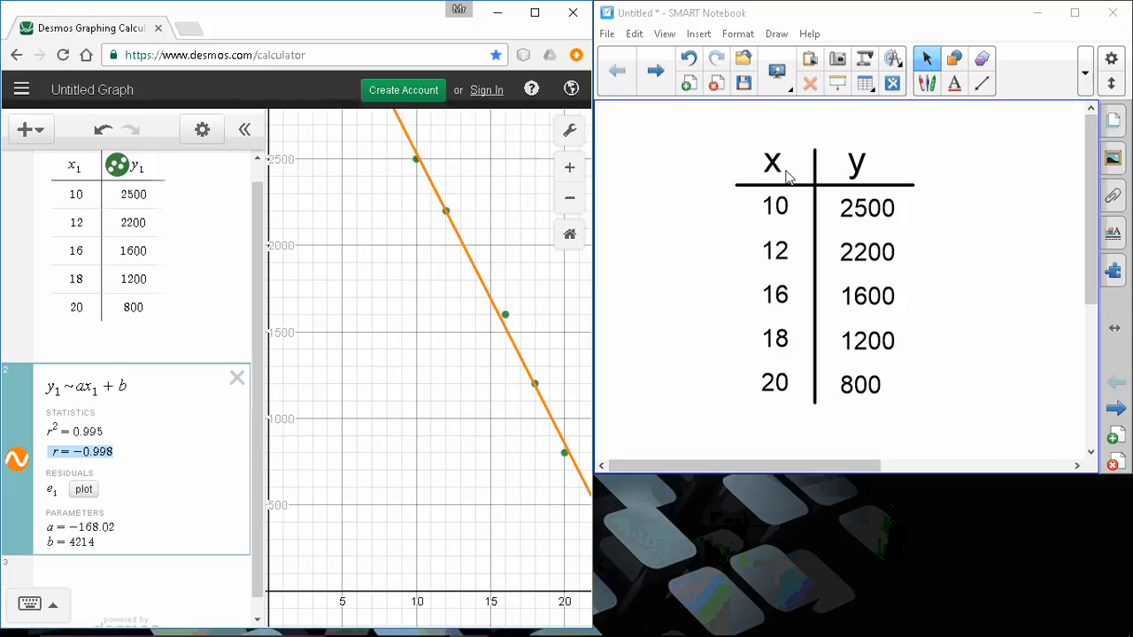
# Switch to SMART Notebook and write the regression equation y = -168x + 4214 as text below the x–y table.
pyautogui.click(876, 26)
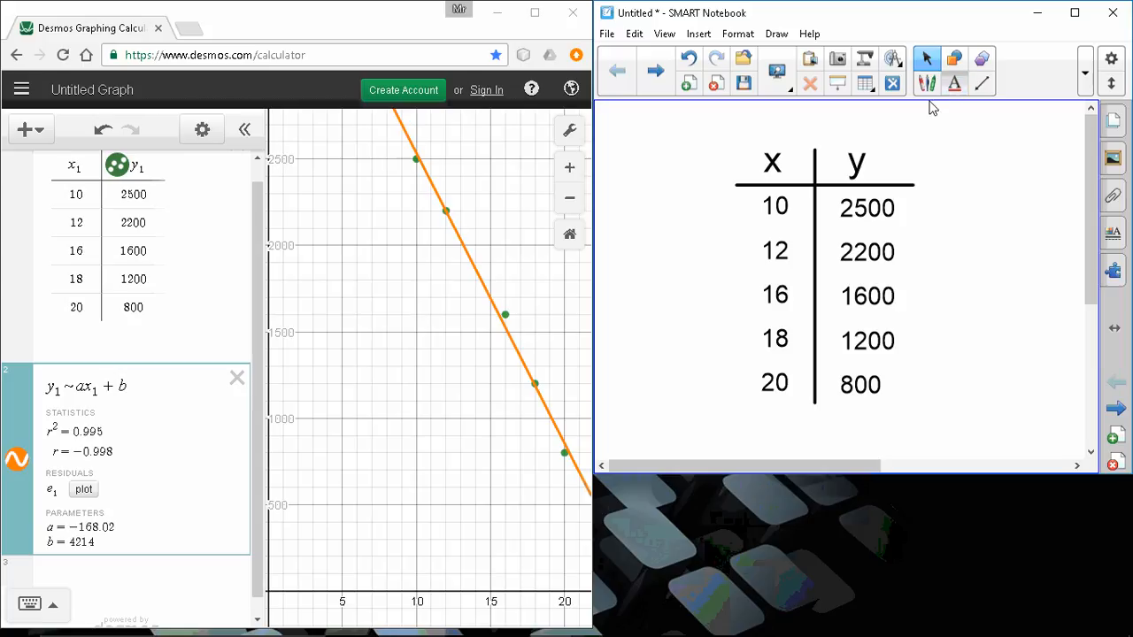
pyautogui.click(954, 83)
pyautogui.click(676, 427)
pyautogui.write('y = ')
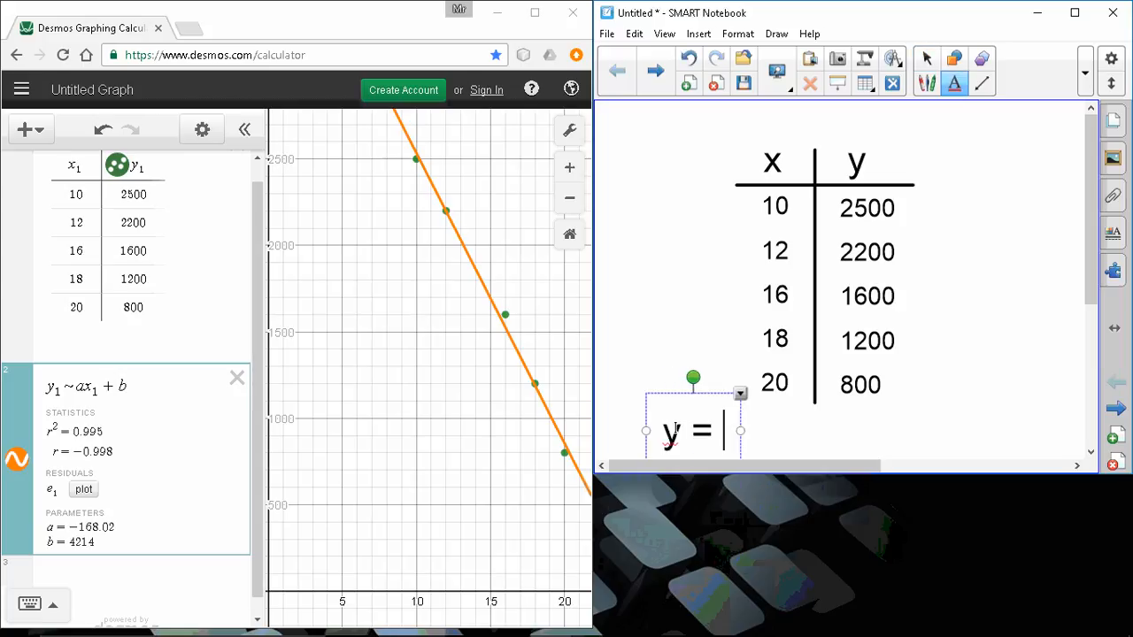
pyautogui.write('-1')
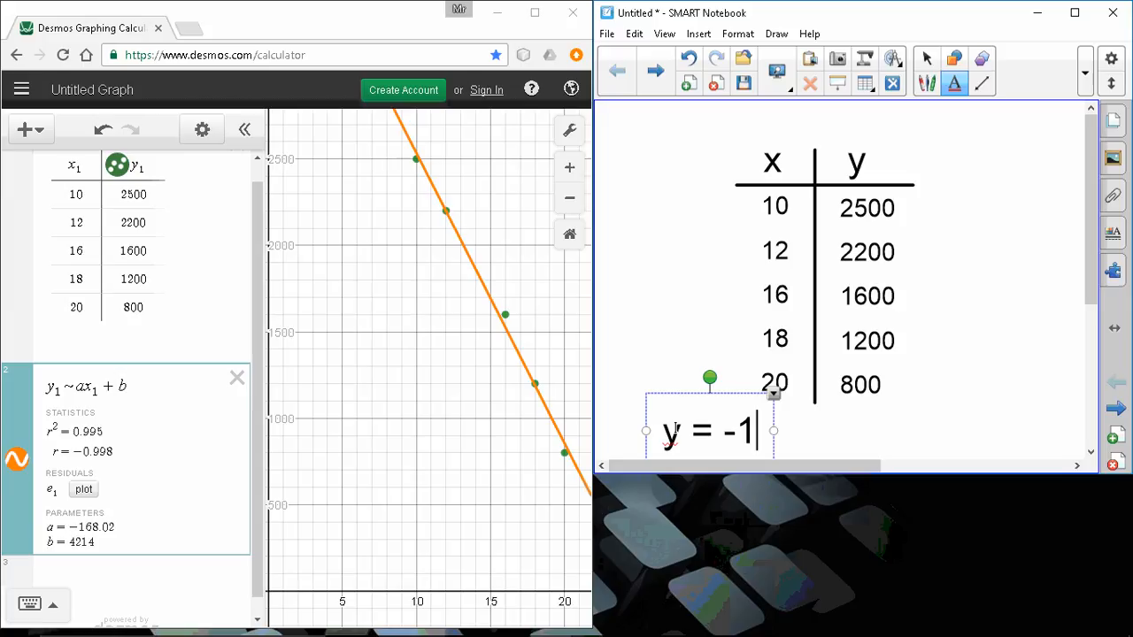
pyautogui.write('68')
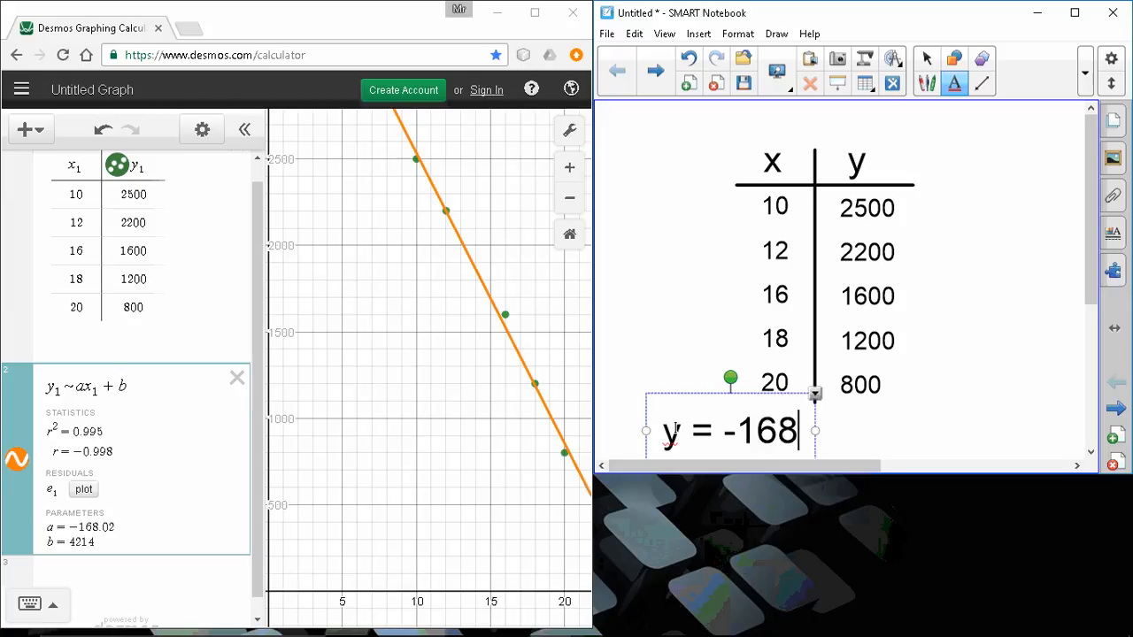
pyautogui.write('x + ')
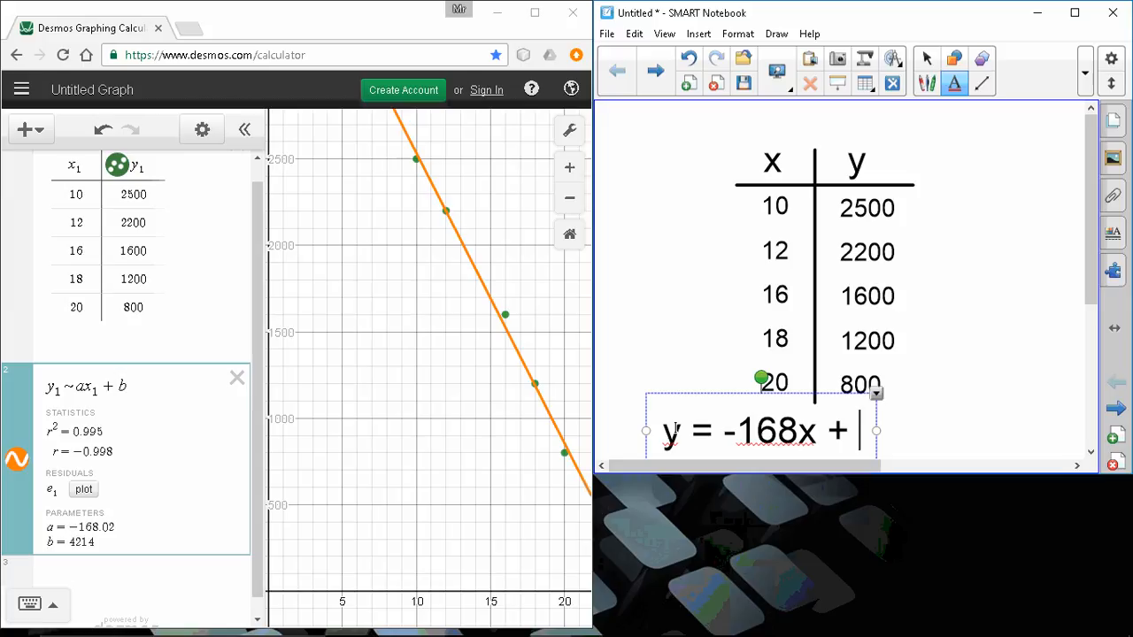
pyautogui.write('4214')
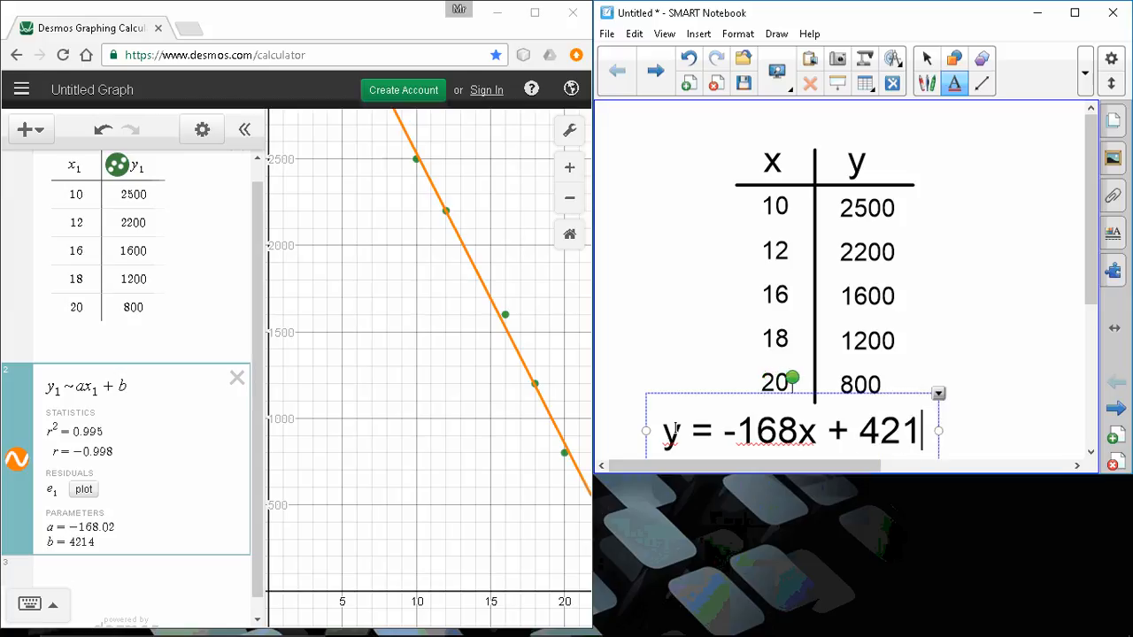
pyautogui.click(955, 326)
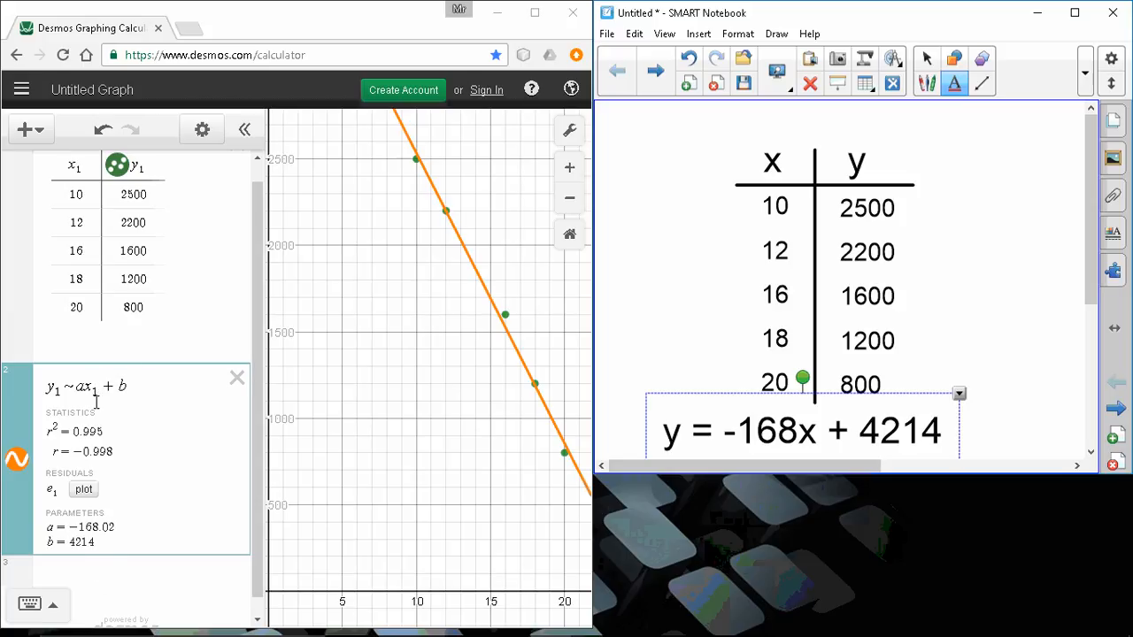
# Return to Desmos and open the regression expression y₁ ~ ax₁ + b for editing at its end.
pyautogui.click(142, 383)
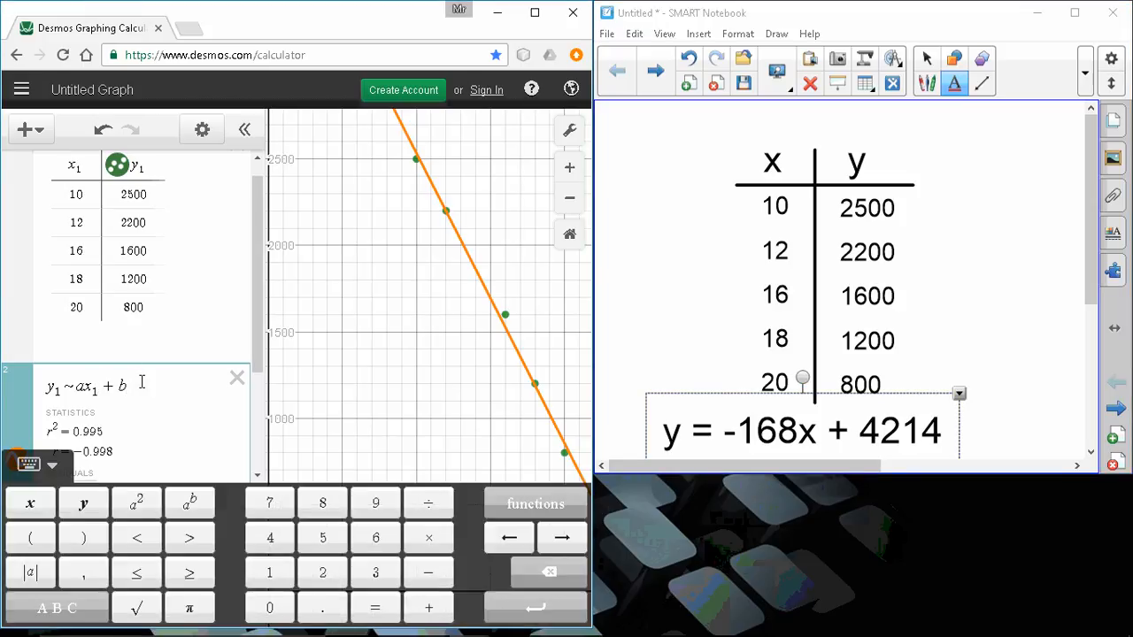